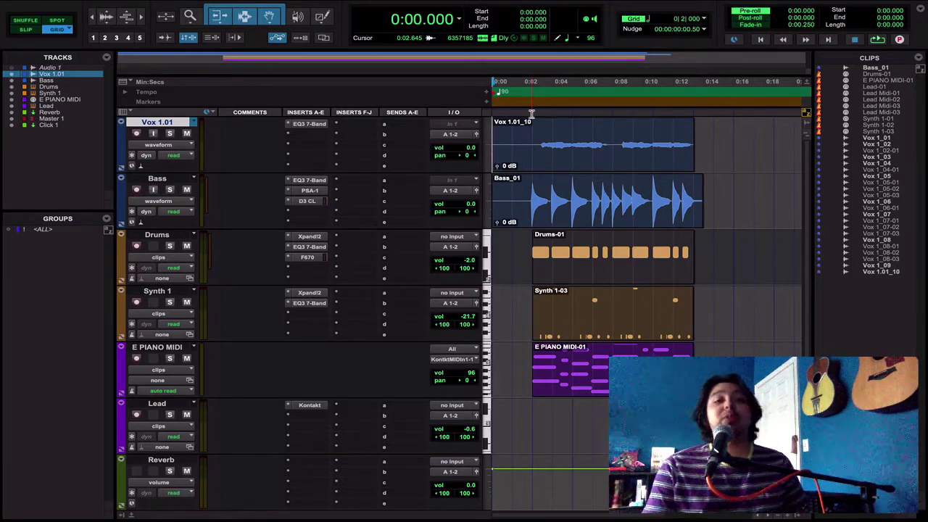
- Check the tempo setting at the start of the session and accept it as it is
scroll(178, 135, down, 5)
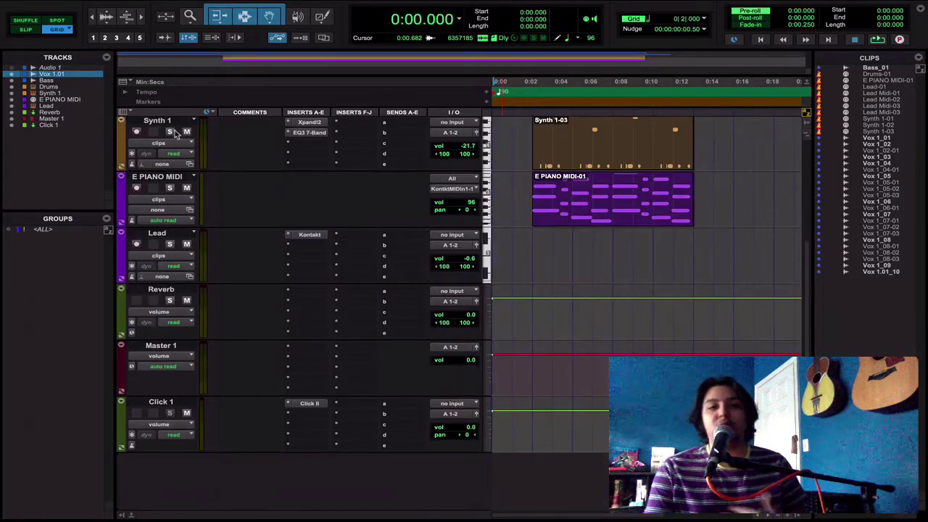
scroll(174, 134, up, 5)
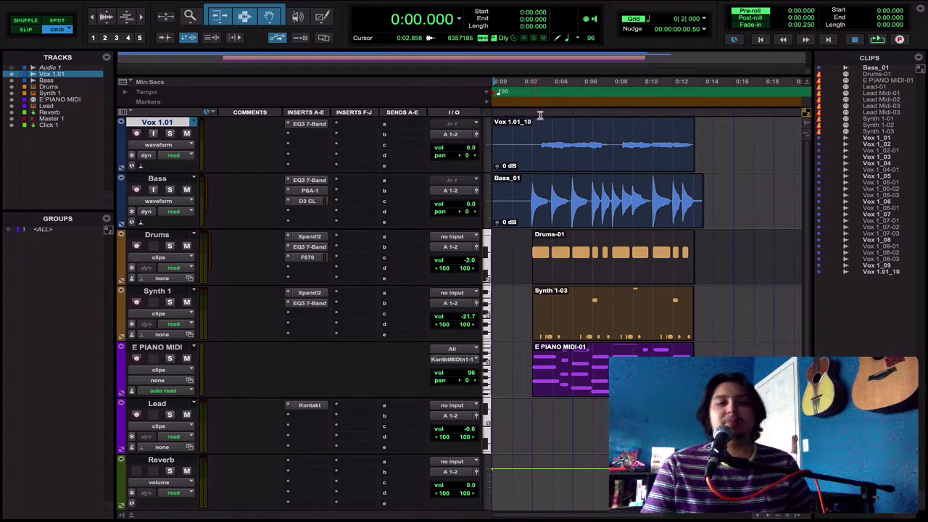
double_click(496, 94)
drag(487, 145, 506, 100)
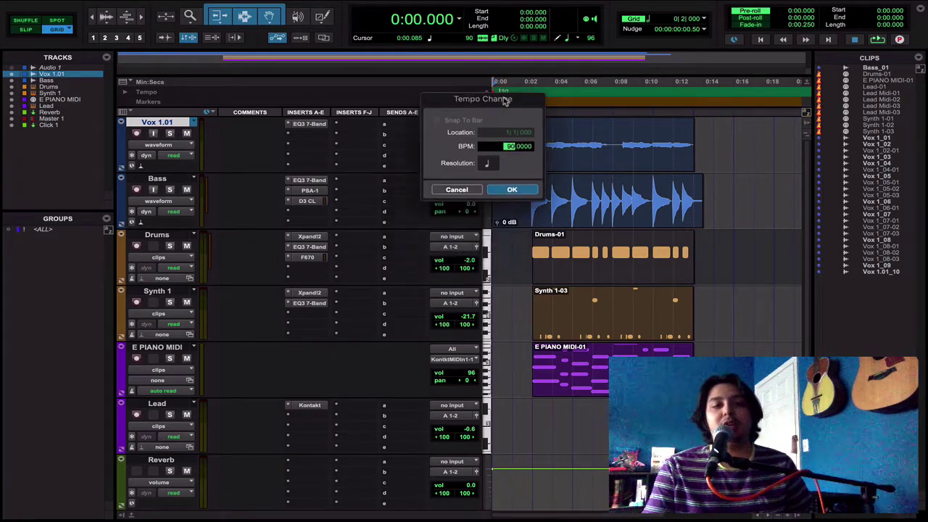
key(Return)
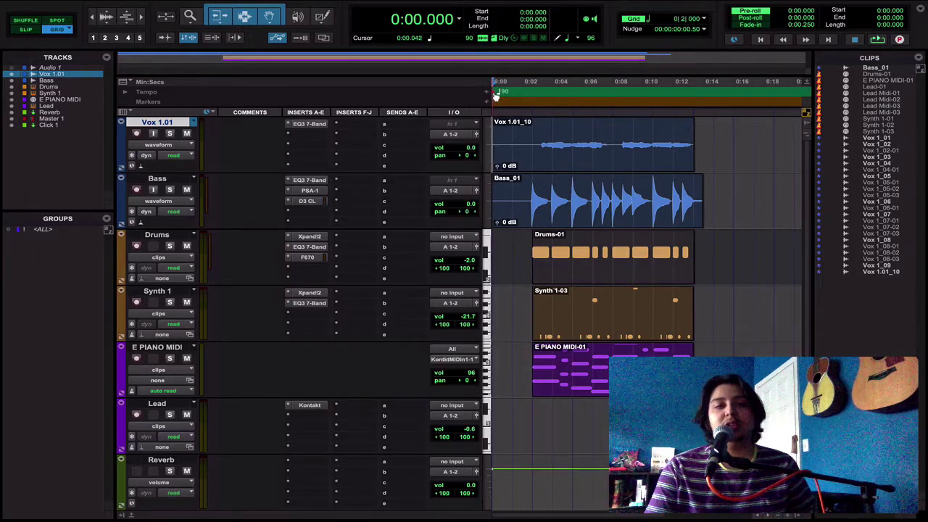
double_click(496, 94)
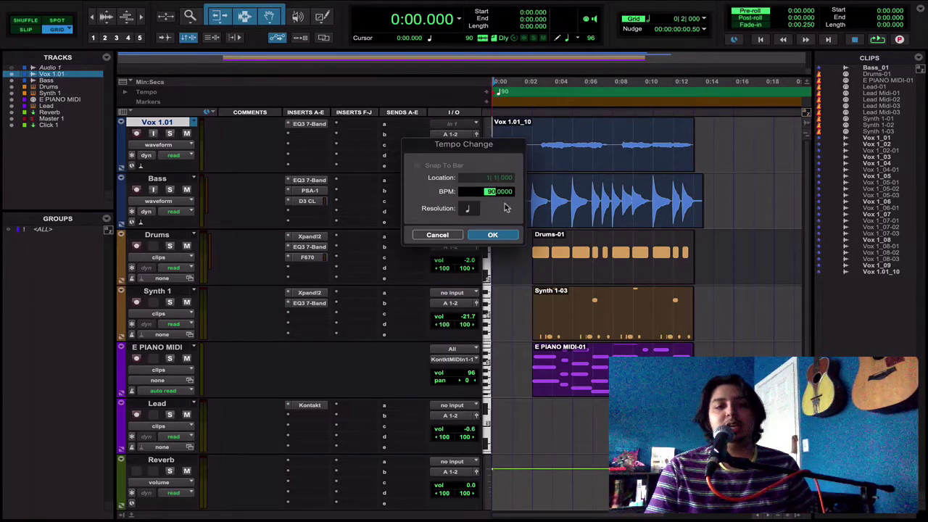
click(487, 234)
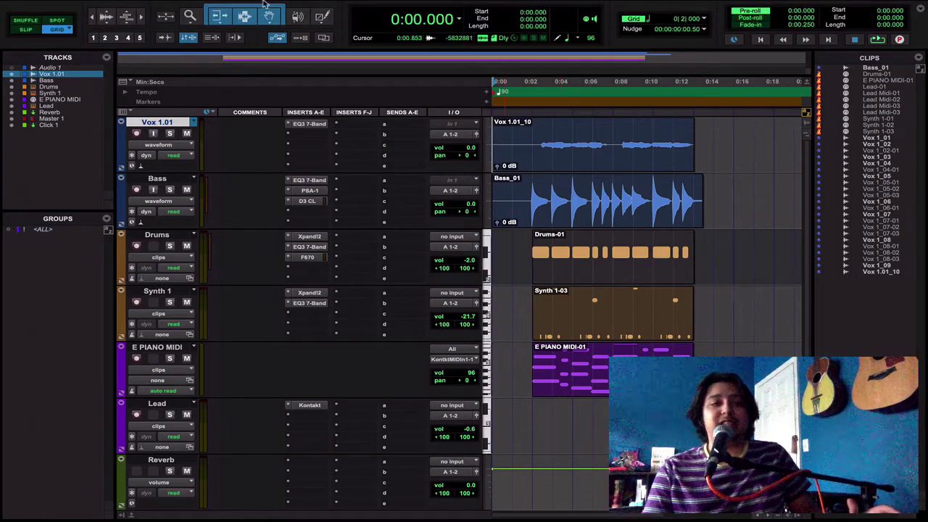
- Inspect the Click II plug-in on the Click 1 track, including the sound choices for Click 1
click(185, 6)
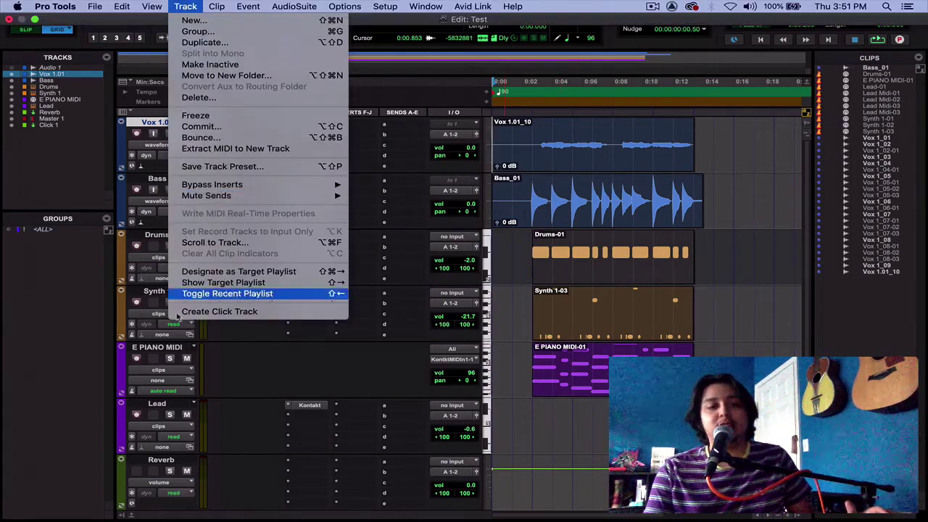
click(224, 361)
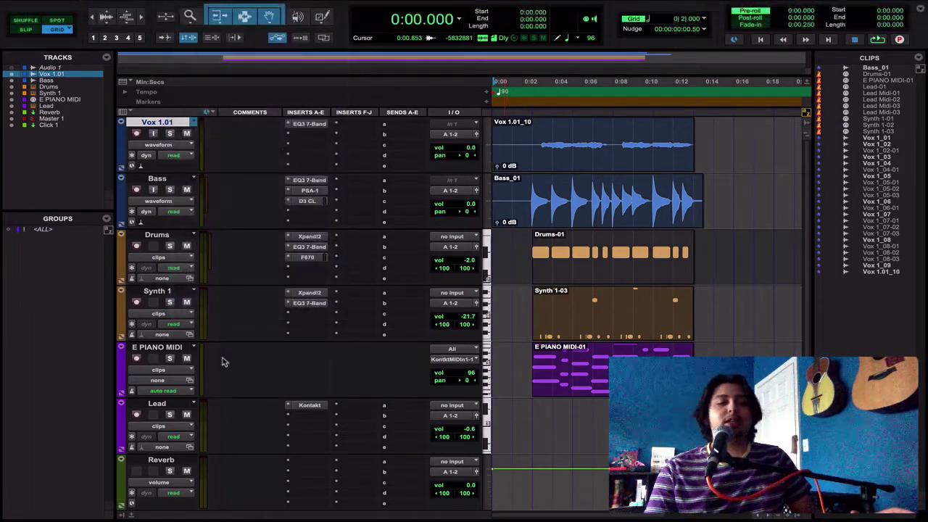
scroll(223, 361, down, 5)
click(151, 405)
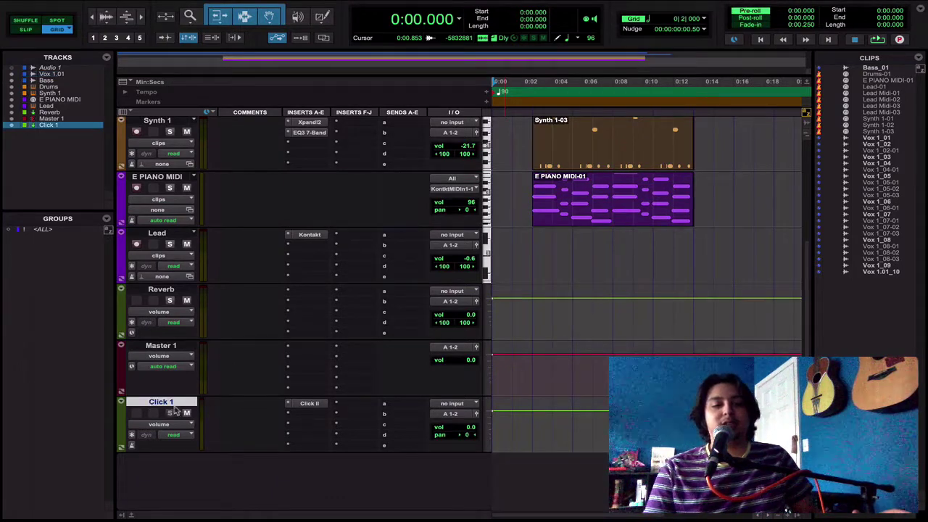
click(310, 404)
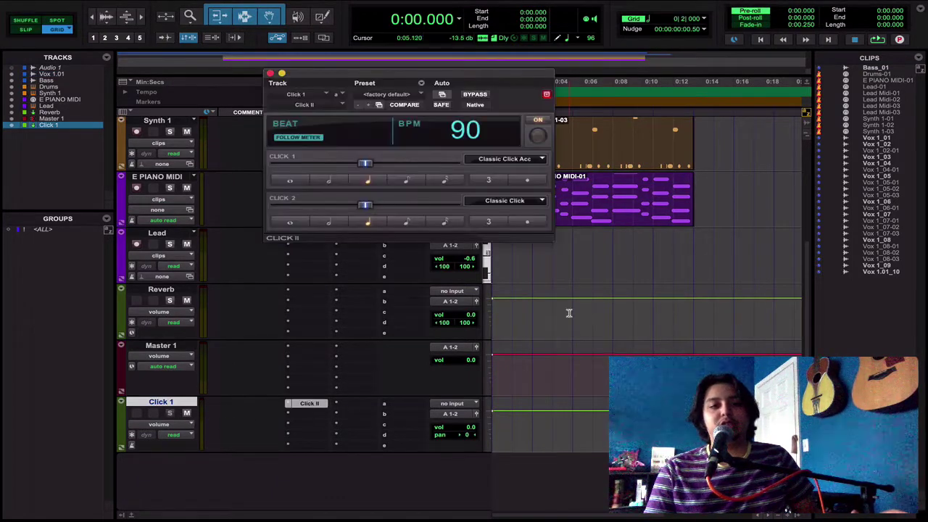
click(490, 162)
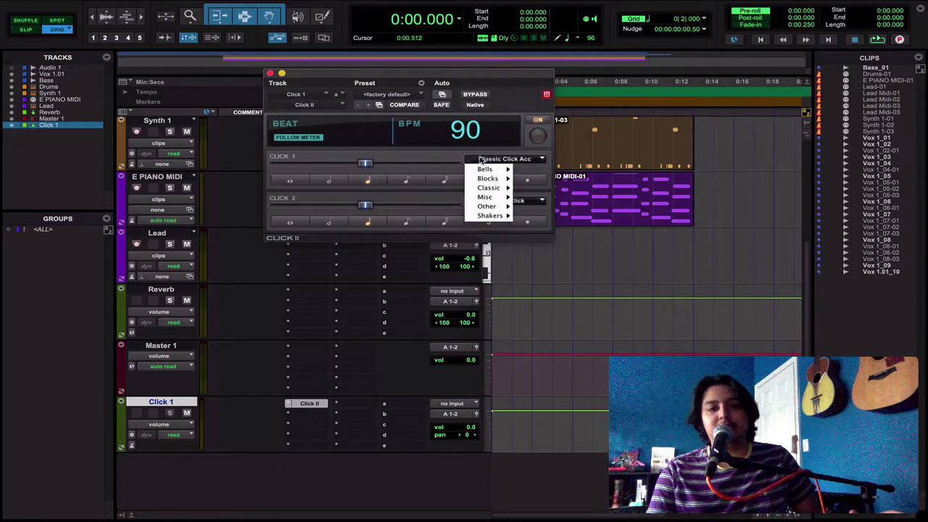
click(485, 161)
click(269, 73)
- Solo the Click 1 track and audition the metronome from the start of the session
click(172, 414)
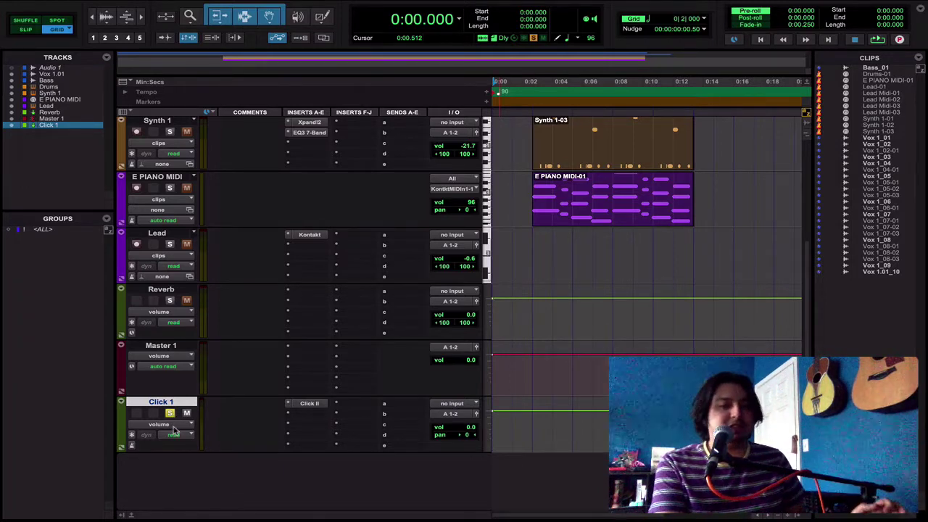
key(space)
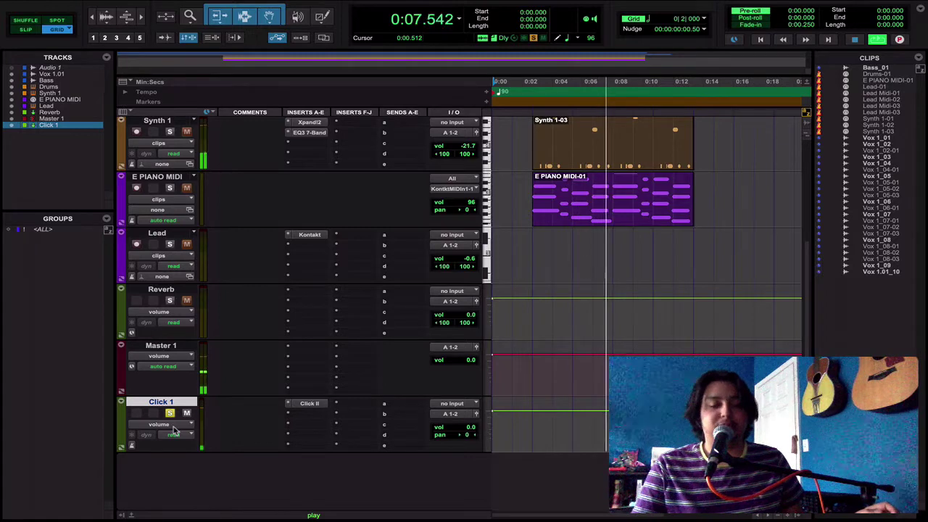
key(space)
scroll(220, 154, up, 3)
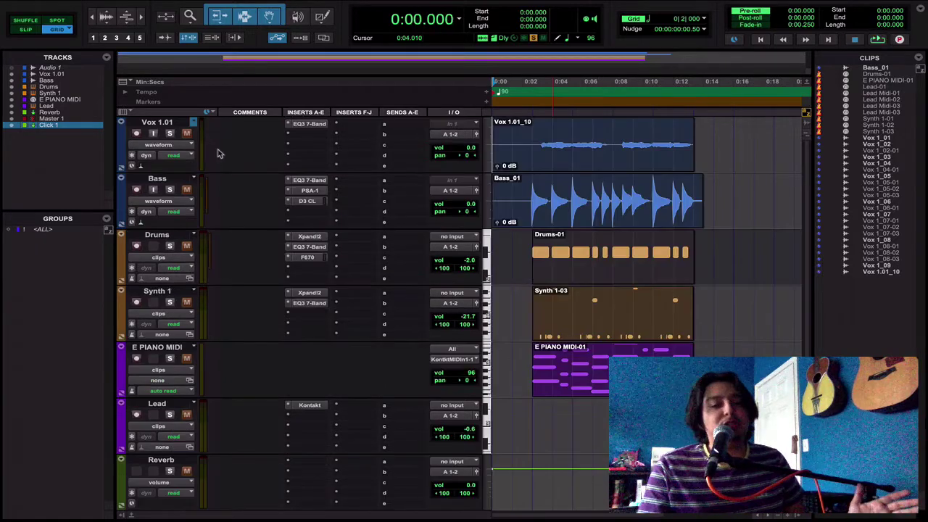
- Place the playback cursor at 0:02.666, where the music begins, and audition the full mix from there
click(533, 117)
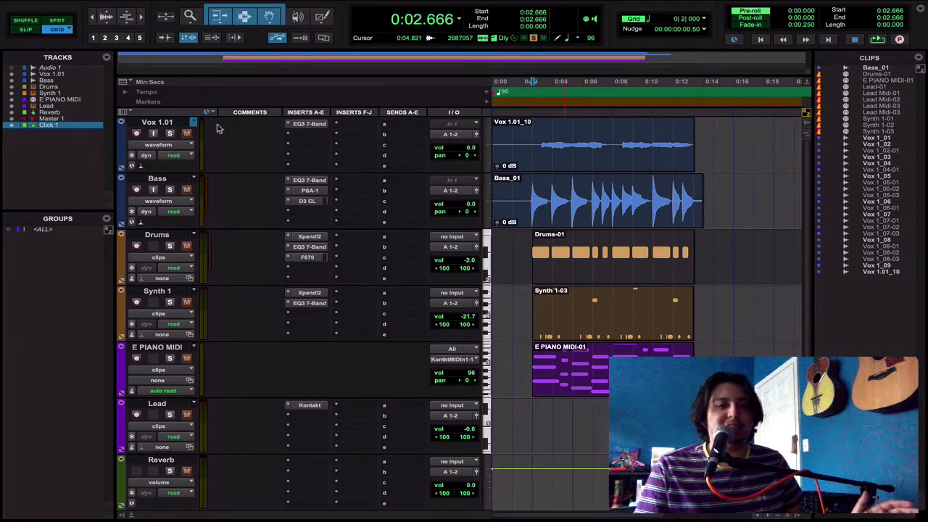
key(Return)
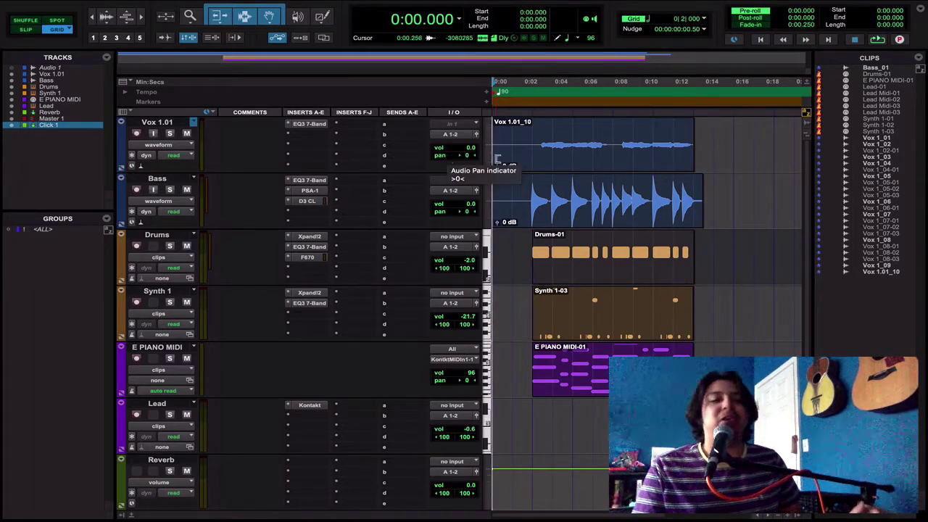
click(535, 141)
key(space)
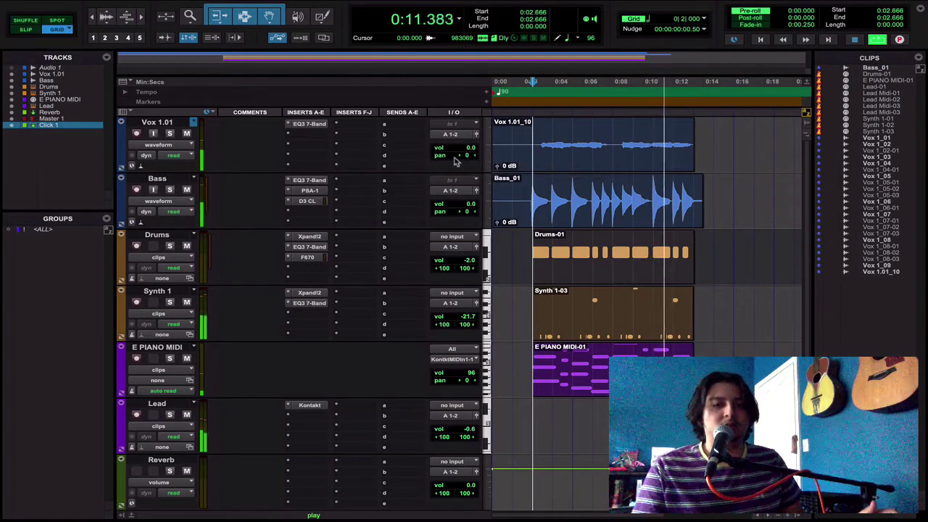
key(space)
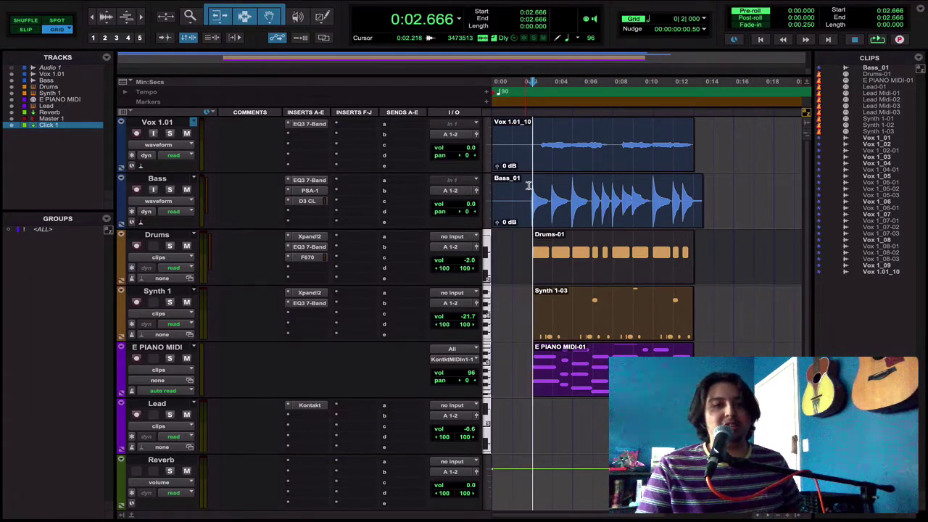
- Switch to the Grabber and back to the Smart tool, selecting the E PIANO MIDI-01 and Drums-01 clips in turn
click(268, 19)
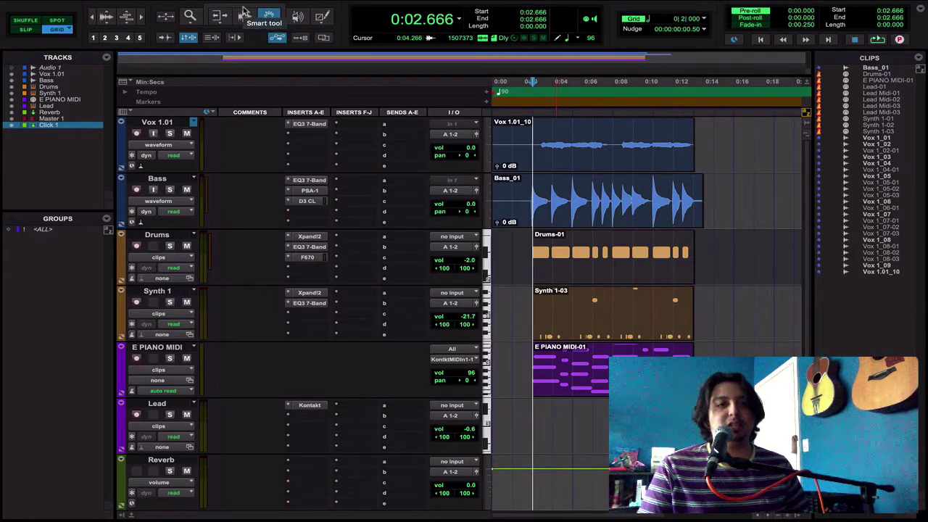
click(245, 9)
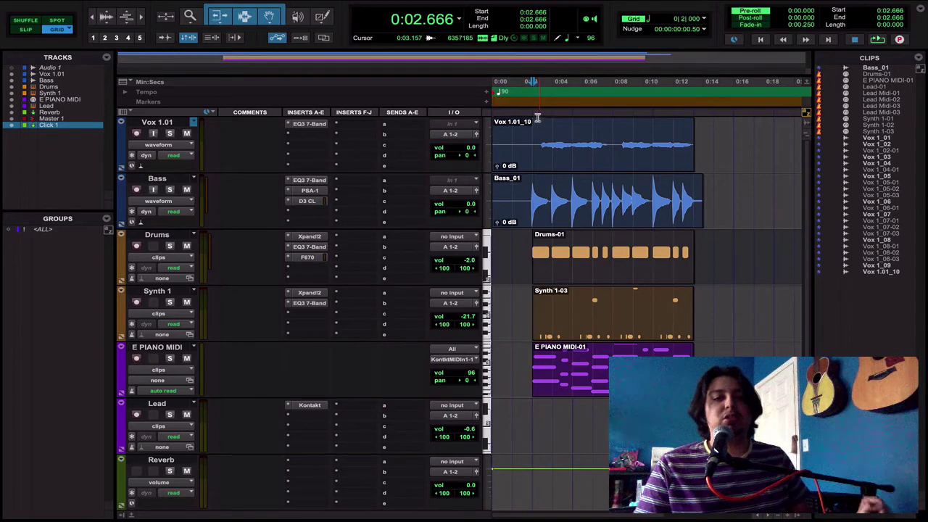
scroll(701, 218, down, 3)
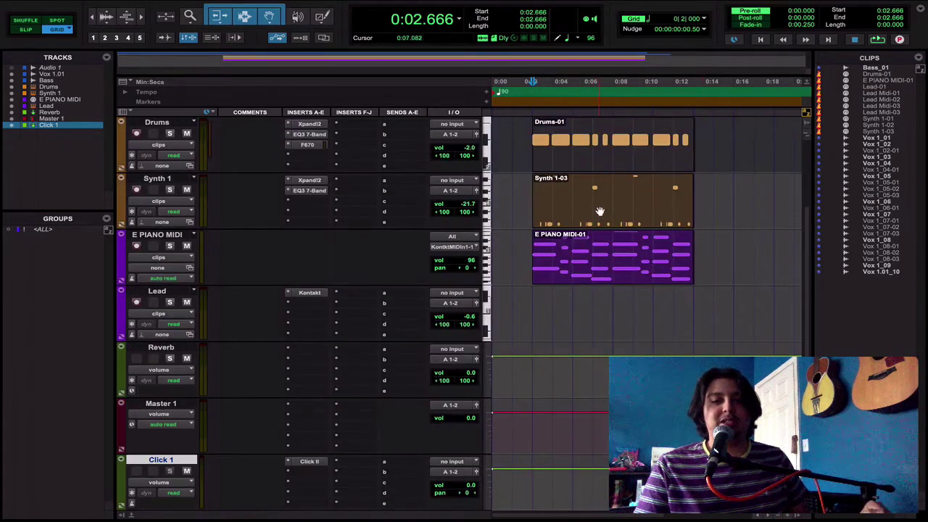
click(598, 213)
click(589, 271)
scroll(588, 217, up, 3)
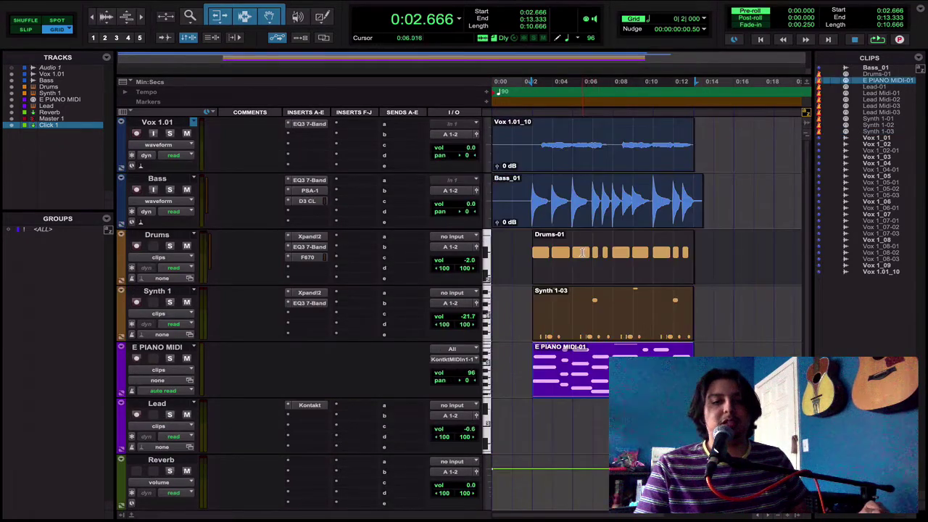
click(576, 266)
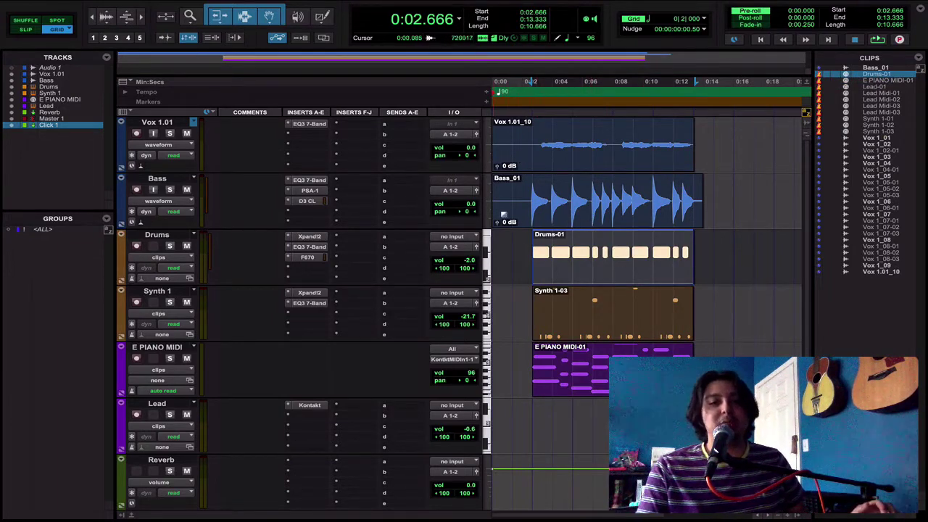
- Trim the empty beginning off the Vox 1.01_10 clip so that it starts at 0:02.666
click(534, 158)
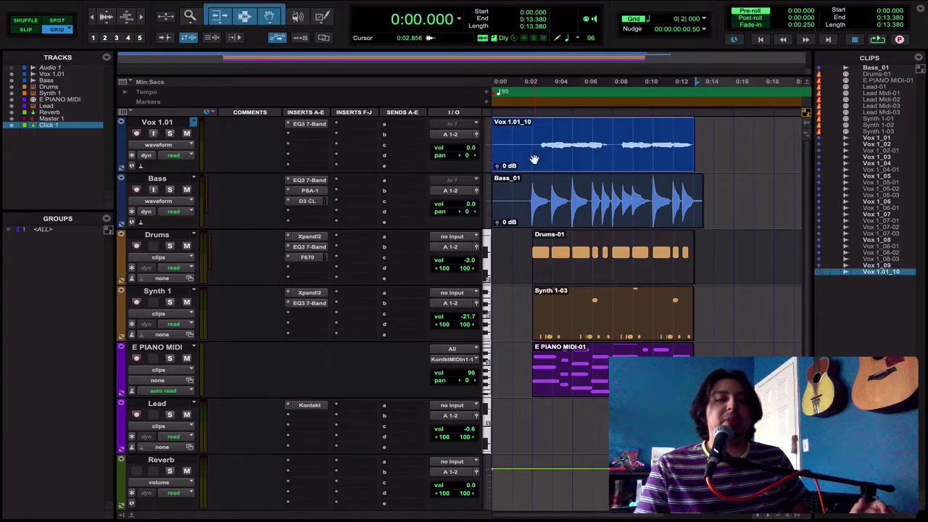
click(494, 145)
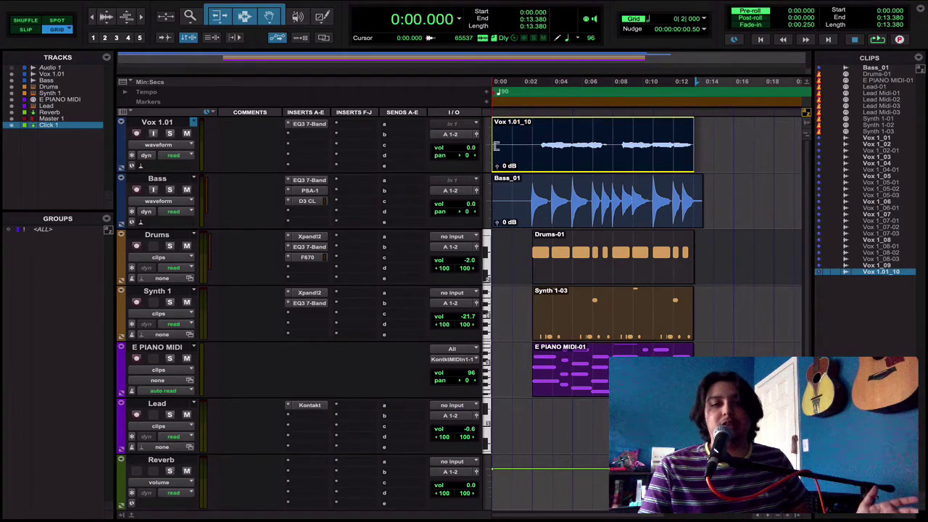
drag(496, 145, 532, 150)
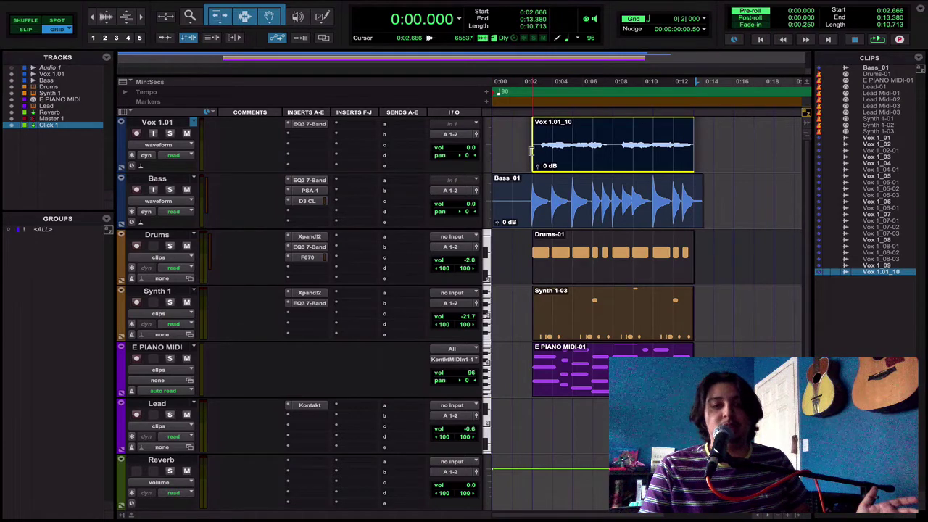
click(531, 150)
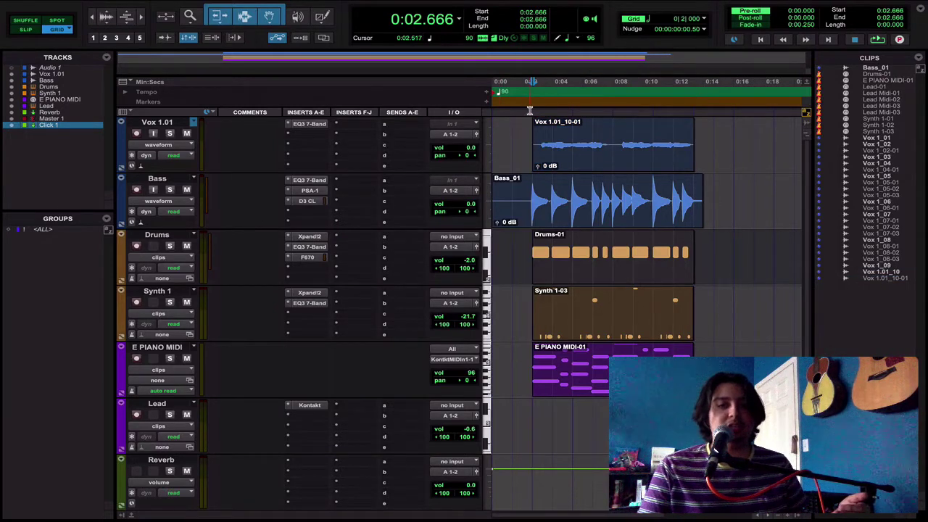
- Try 1/4 and 1/8 note grids with a test selection ahead of the vocal clip, and restore the 1/2 note grid
click(650, 25)
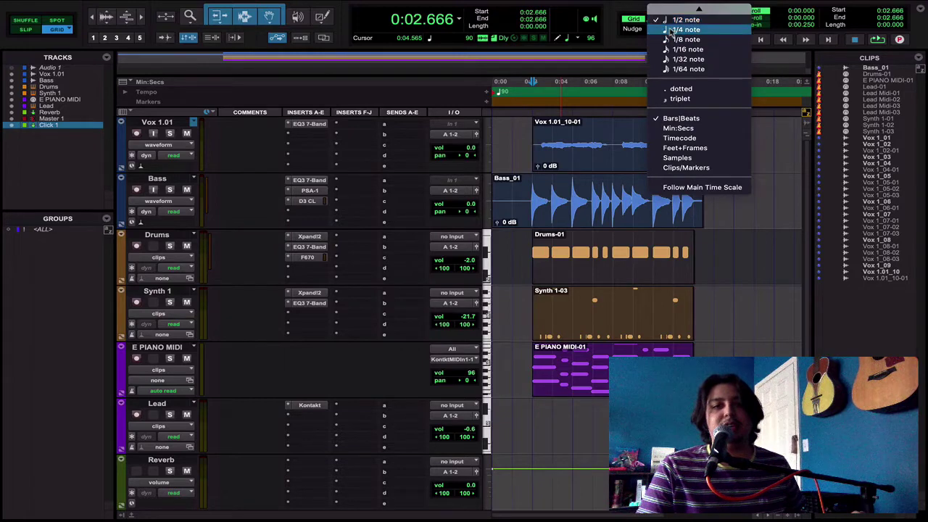
click(669, 29)
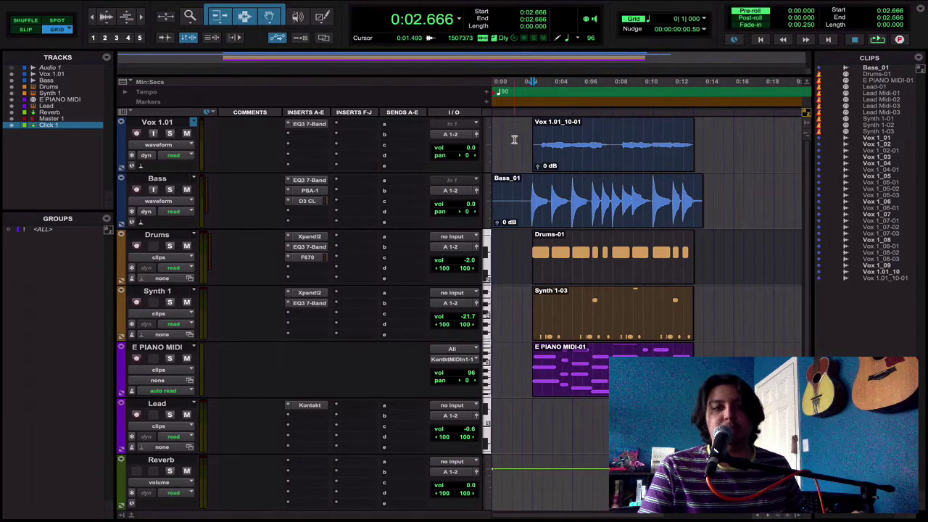
drag(511, 140, 526, 144)
click(650, 22)
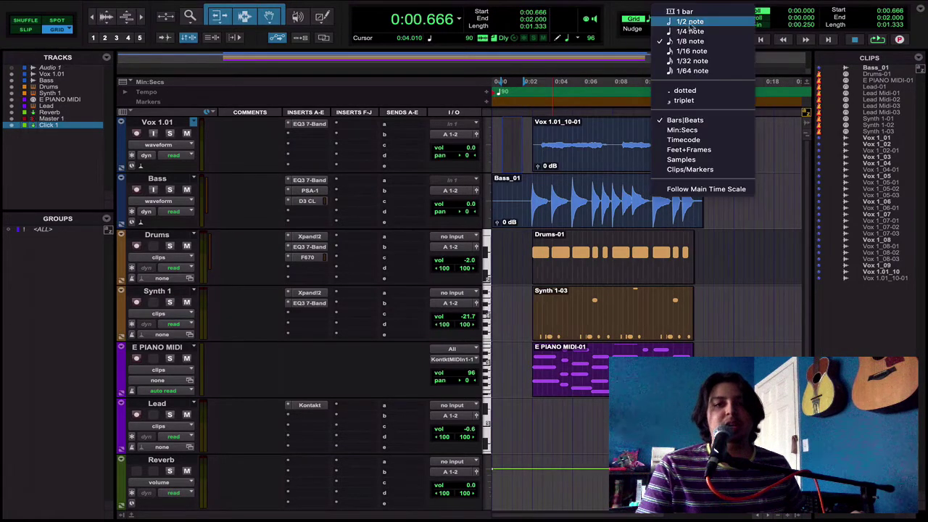
click(687, 22)
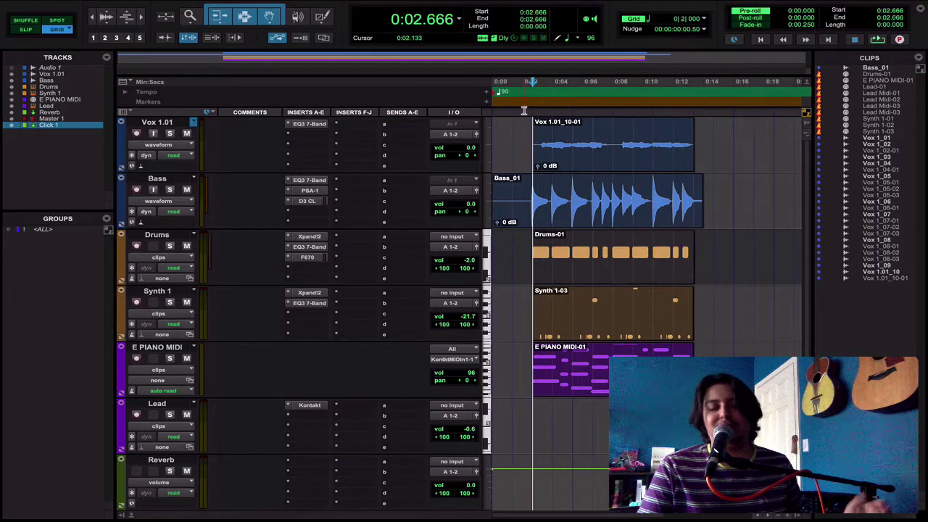
- Trim both ends of the Bass_01 clip so that it runs from 0:02.666 to 0:13.333
click(499, 202)
drag(499, 203, 533, 209)
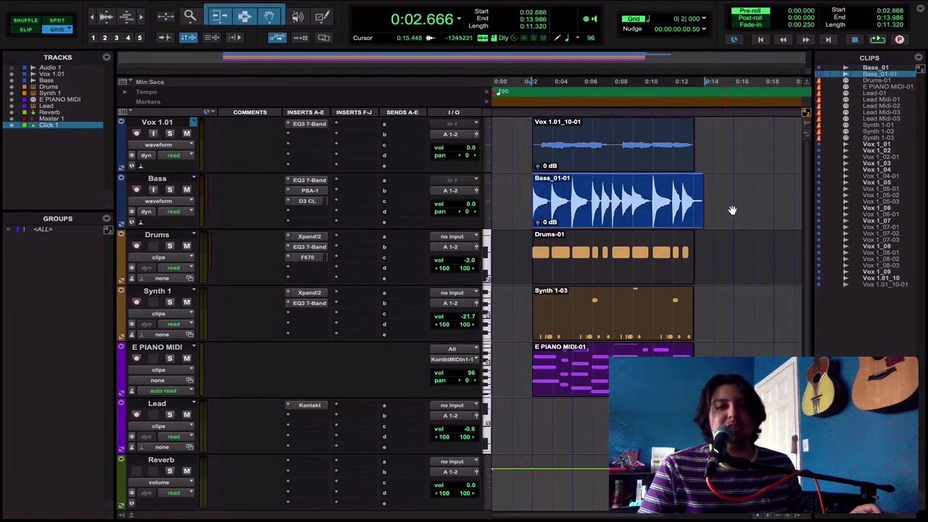
click(694, 202)
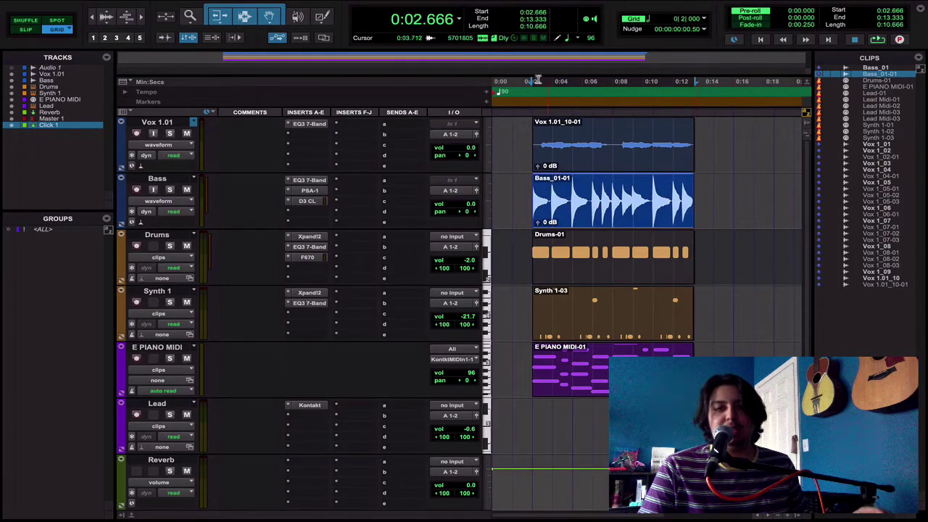
- Examine the starts of the vocal and bass clips at 0:02.666 closely at waveform level
click(716, 273)
key(ctrl+bracketright)
key(ctrl+bracketright)
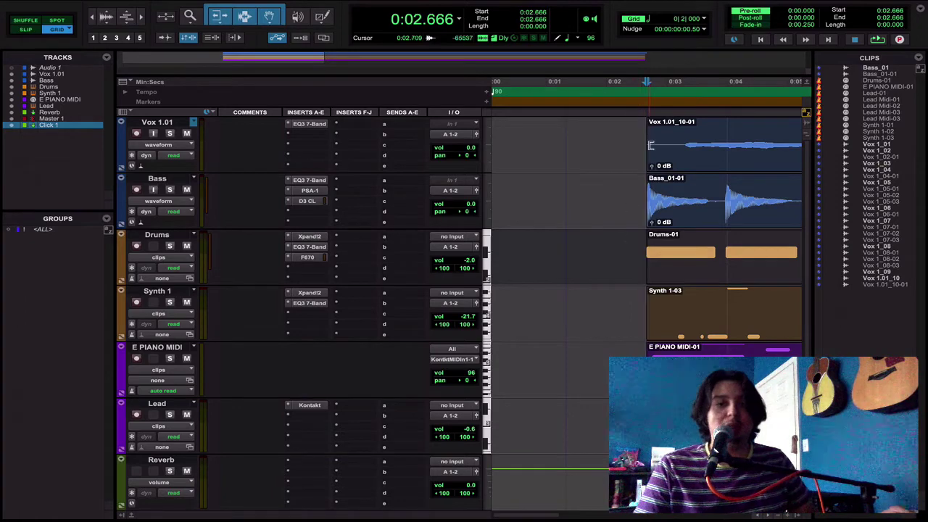
key(ctrl+bracketright)
key(ctrl+bracketright)
key(ctrl+bracketright)
key(ctrl+bracketright)
key(ctrl+bracketright)
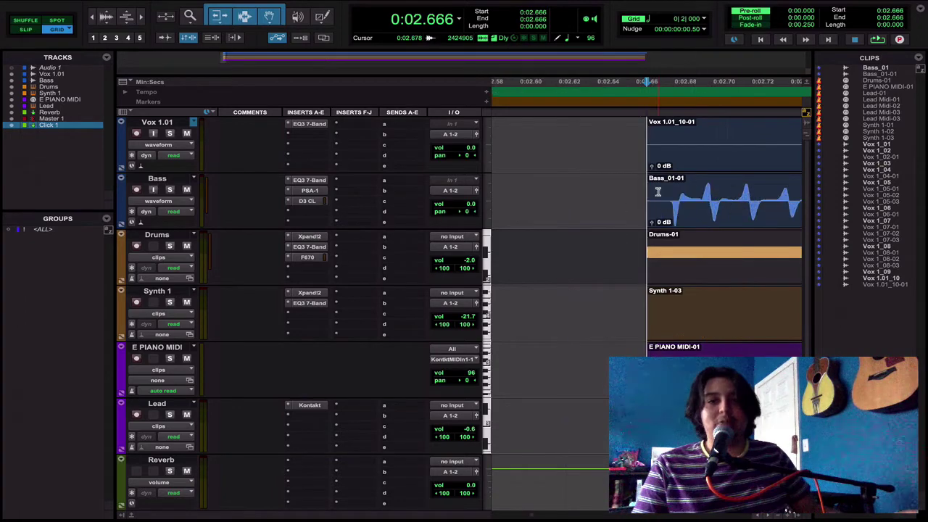
- Try trimming the start of the Bass_01-01 clip freely to 0:02.681 in Slip mode, and undo the trim
double_click(696, 214)
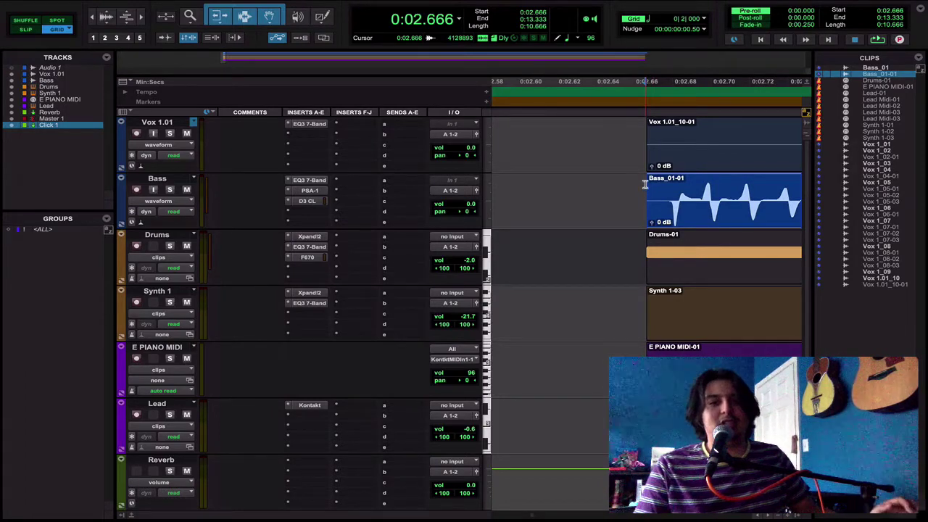
key(F2)
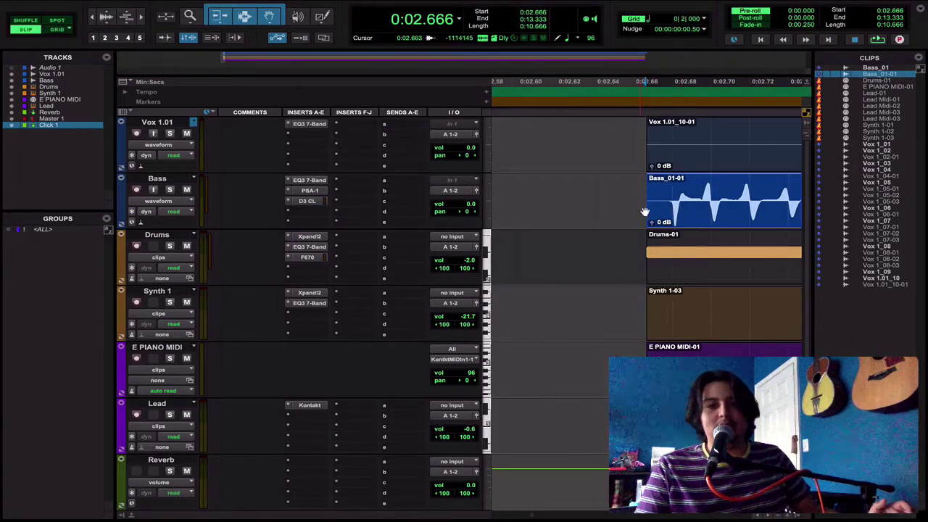
click(645, 210)
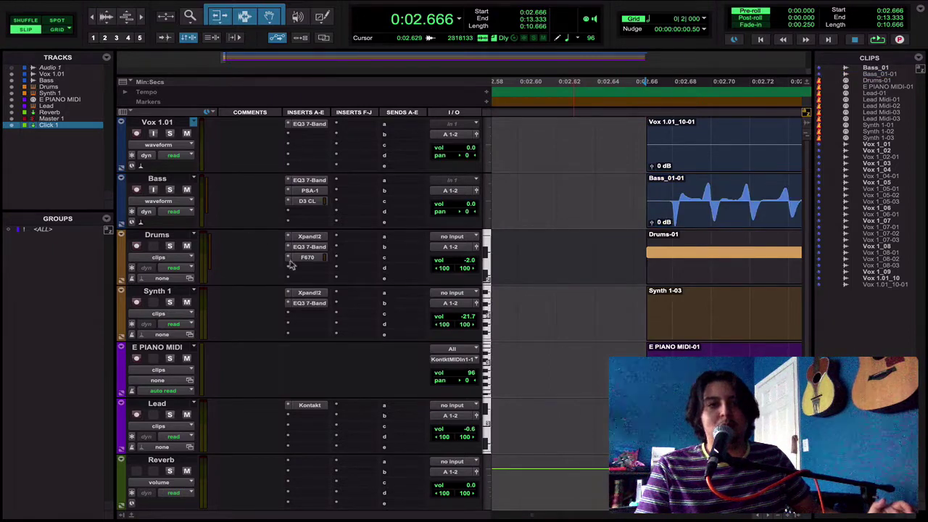
drag(649, 207, 676, 216)
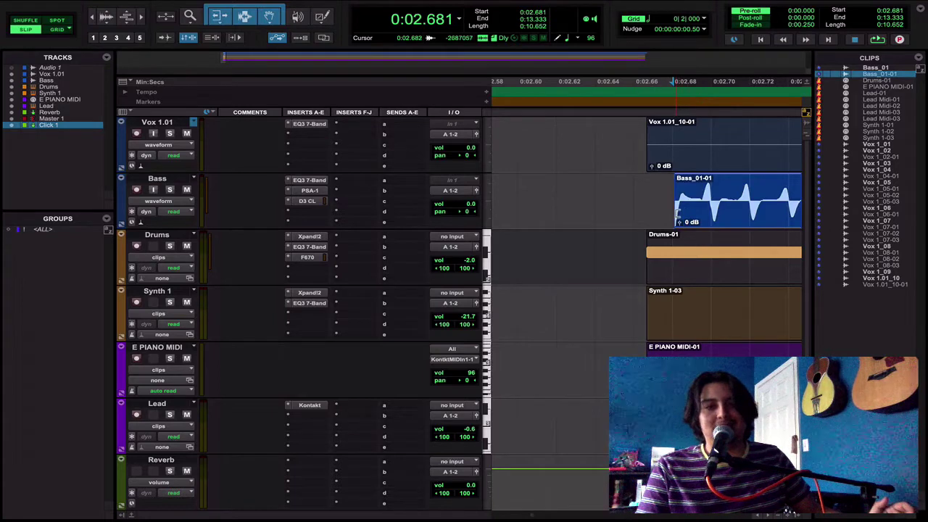
key(ctrl+z)
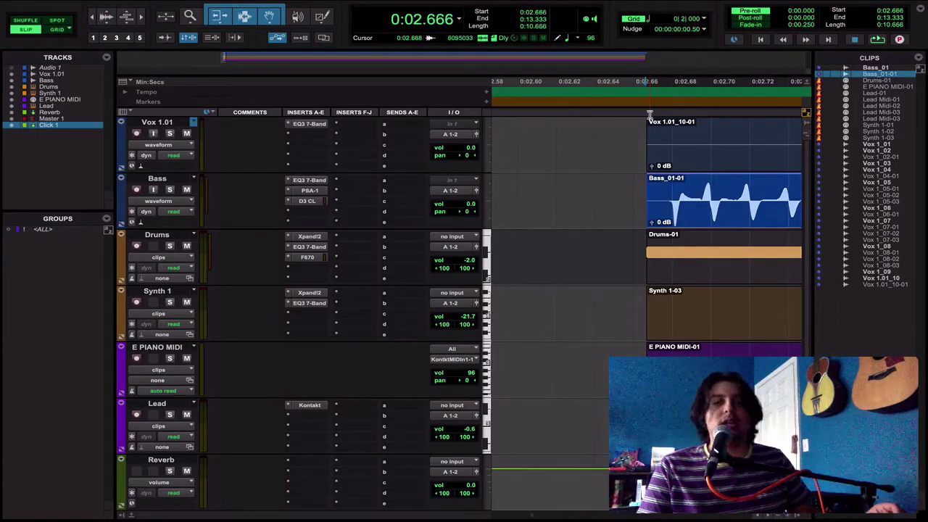
- Add a short fade-in of about 0.010 seconds at the start of the bass clip in Slip mode
scroll(642, 178, down, 5)
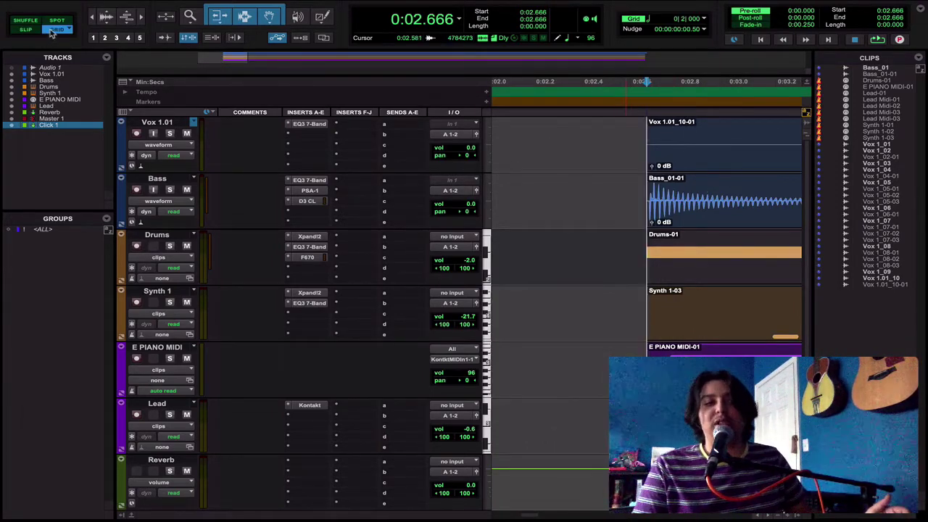
click(25, 30)
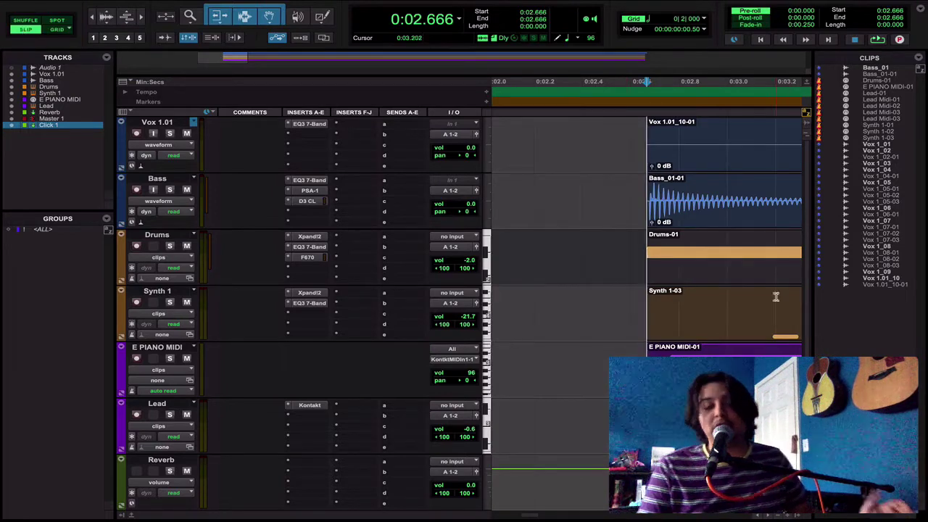
mouse_move(725, 223)
mouse_down()
mouse_move(695, 223)
mouse_move(749, 237)
mouse_move(734, 210)
mouse_move(704, 211)
mouse_move(740, 216)
mouse_move(710, 216)
mouse_up()
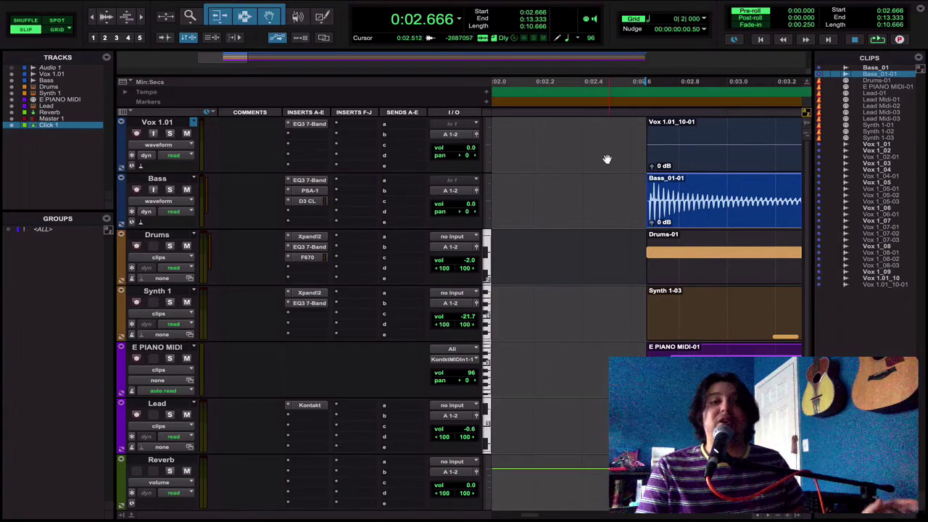
key(ctrl+bracketright)
key(ctrl+bracketright)
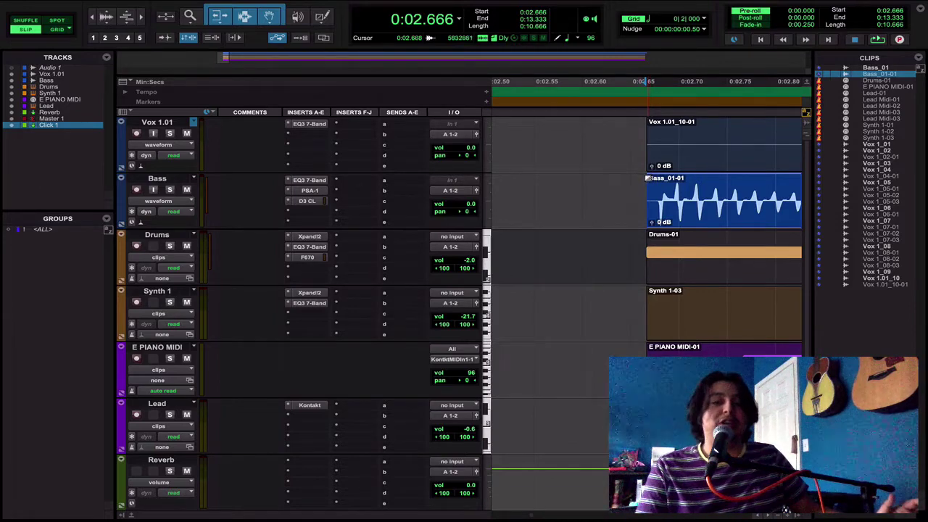
click(647, 179)
mouse_move(648, 179)
mouse_down()
mouse_move(739, 183)
mouse_move(657, 186)
mouse_up()
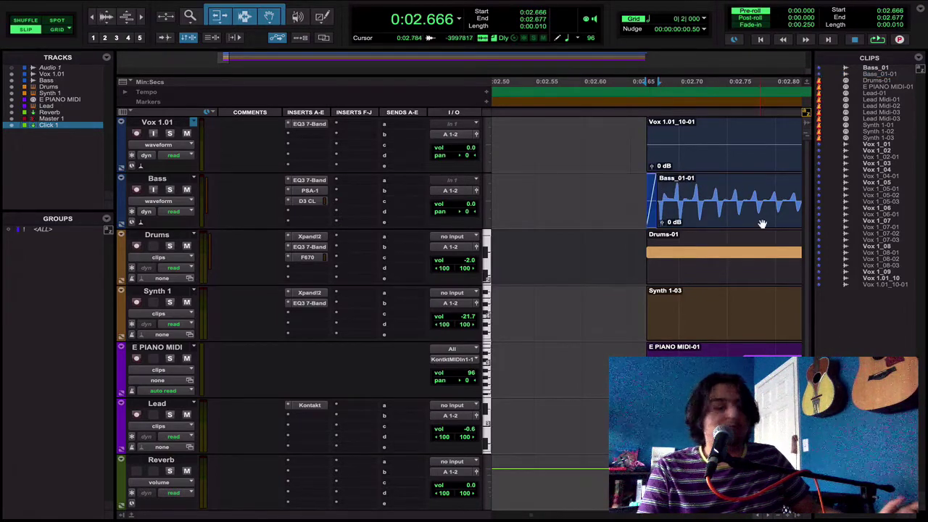
- Add a fade-out to the end of the bass clip, running from about 0:13.245 to 0:13.333
key(r)
key(r)
key(r)
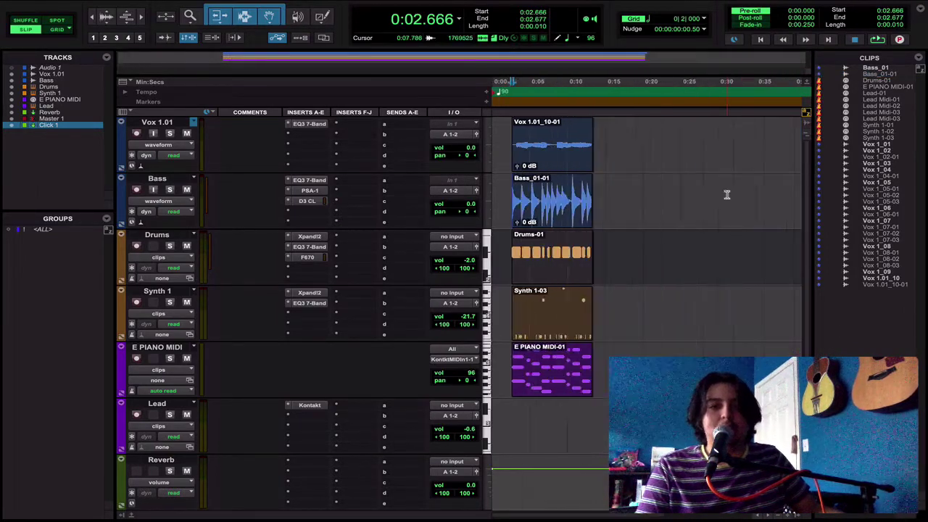
click(691, 121)
key(t)
key(t)
key(t)
key(t)
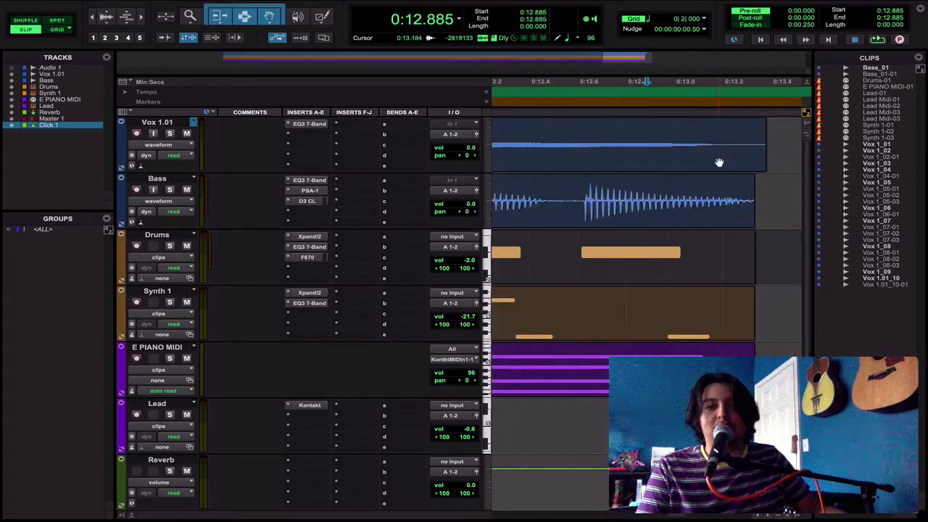
key(r)
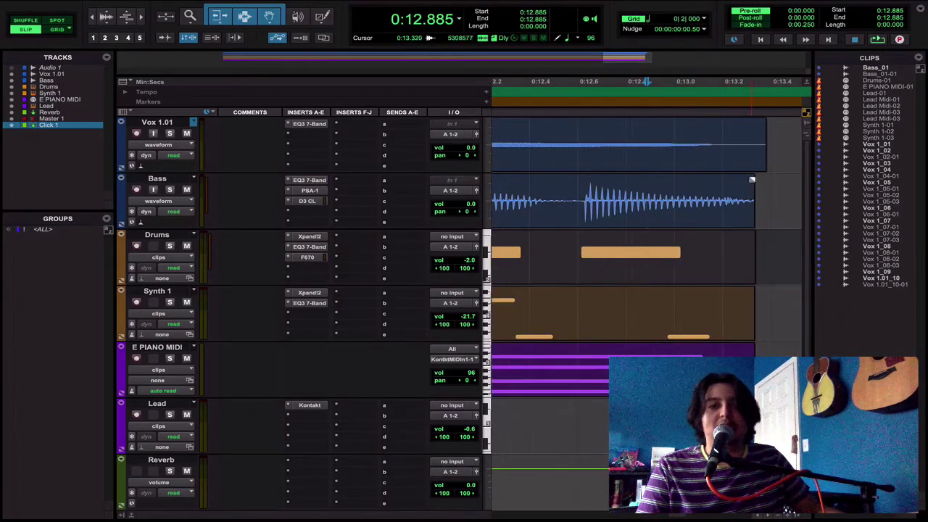
drag(754, 179, 733, 178)
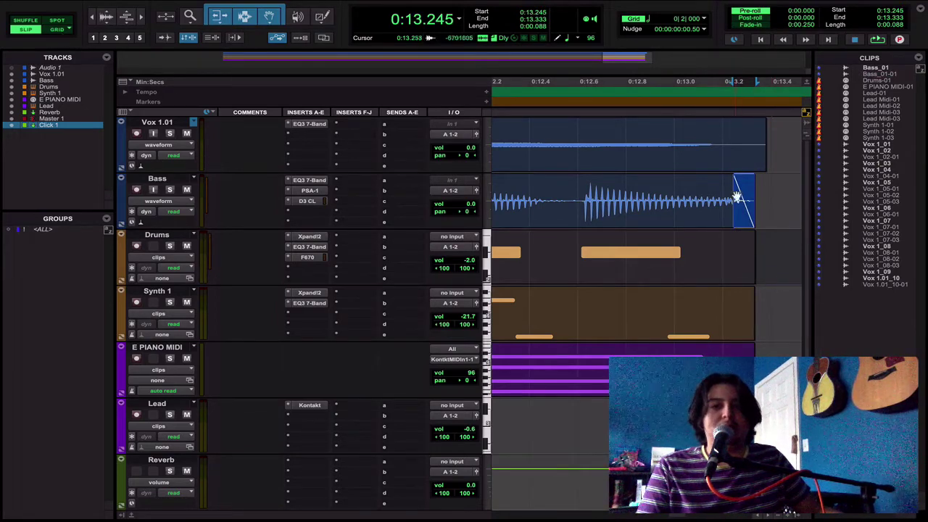
- Return to Grid mode and trim the end of the Vox 1.01_10-01 clip to 0:13.333
click(60, 30)
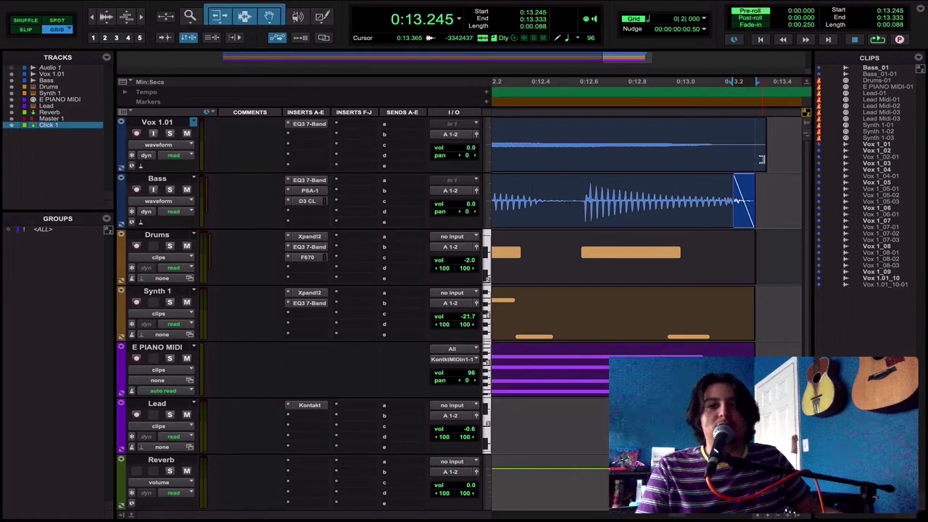
drag(757, 165, 754, 161)
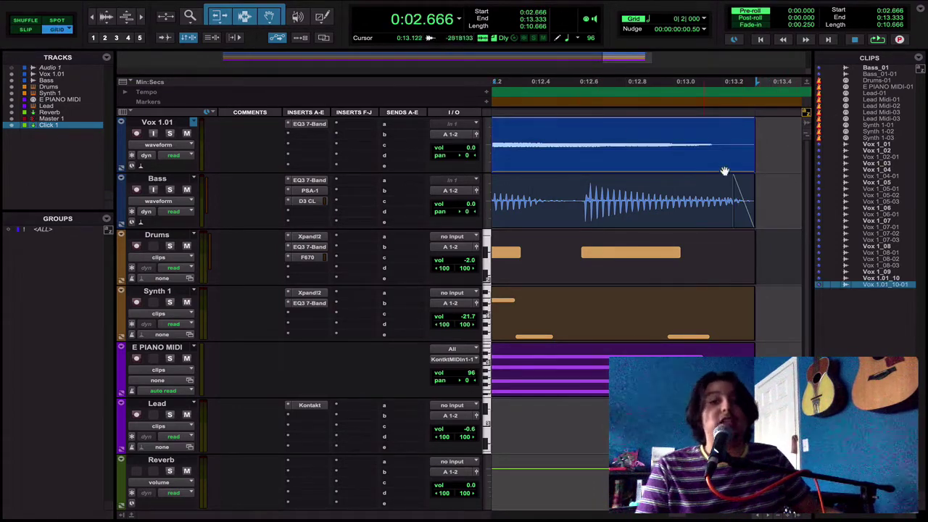
key(r)
key(r)
key(r)
key(r)
key(r)
key(r)
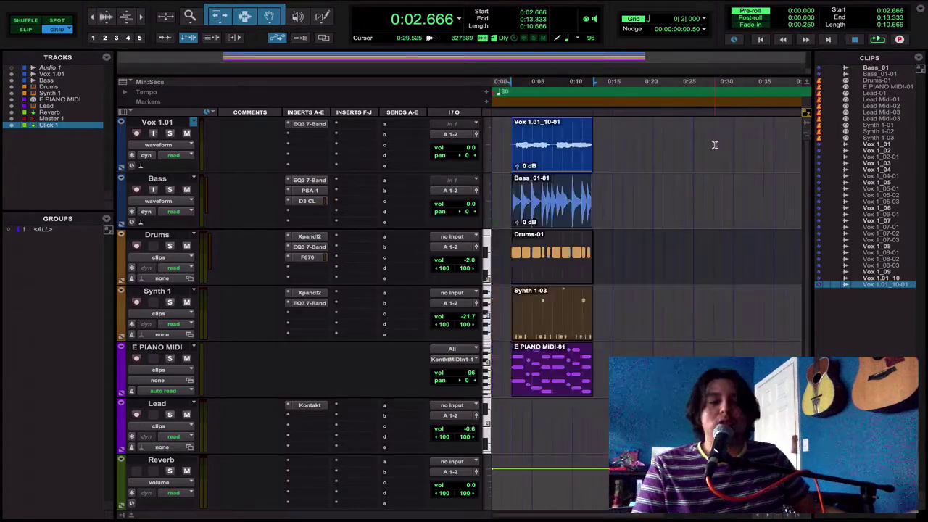
key(t)
key(t)
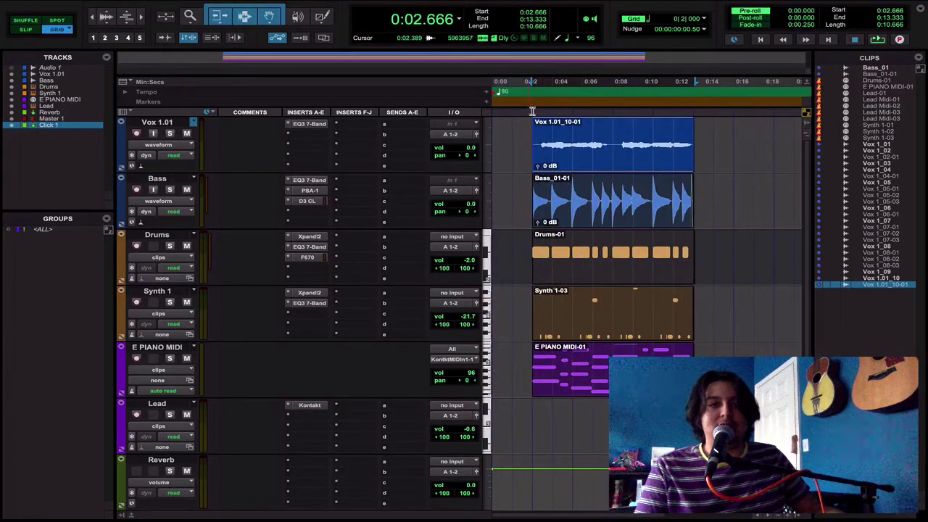
- Play the trimmed section from 0:02.666 to hear all the clips together
click(562, 147)
click(592, 161)
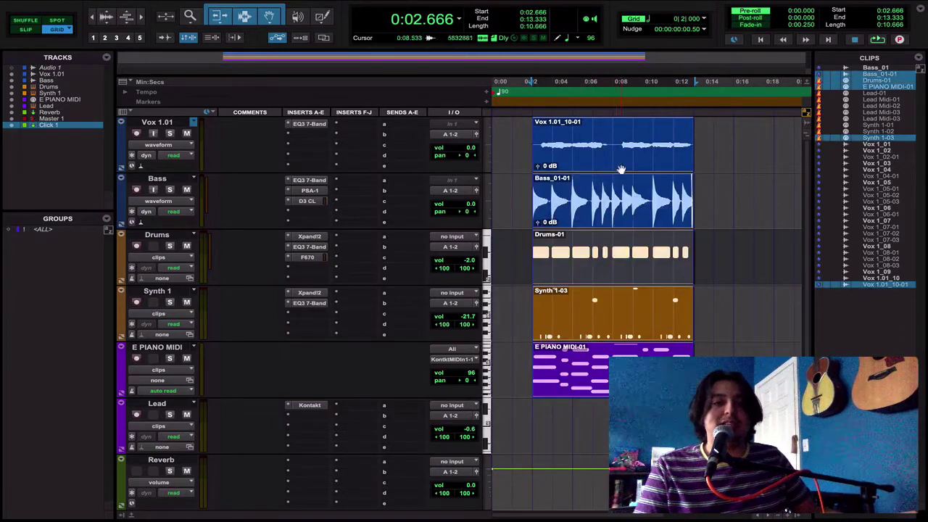
click(625, 176)
key(space)
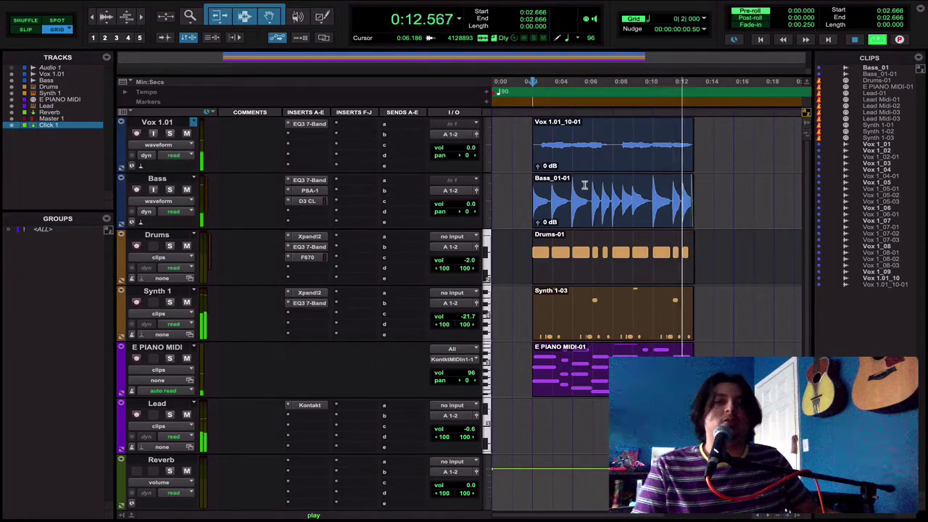
key(space)
- Select the Vox 1.01, Bass, Drums, Synth 1 and E PIANO MIDI clips together and duplicate them three times back to back
key(r)
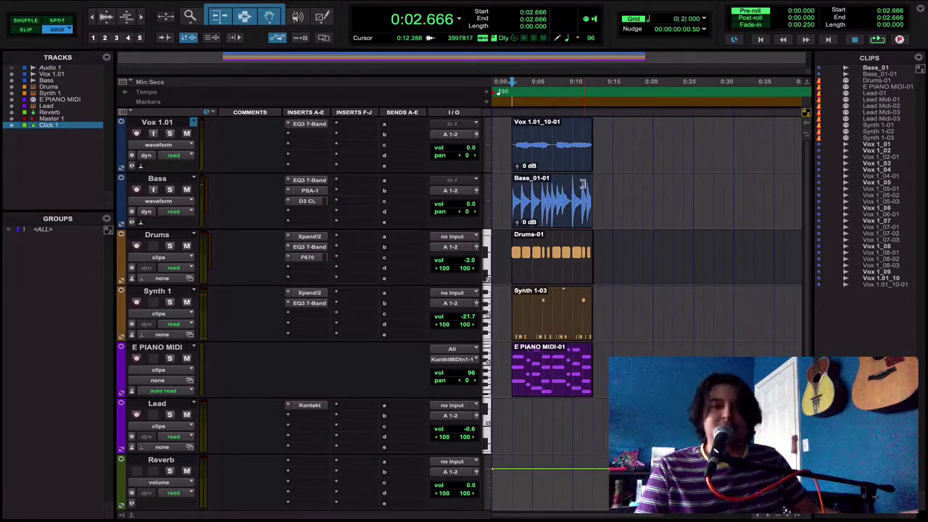
click(553, 148)
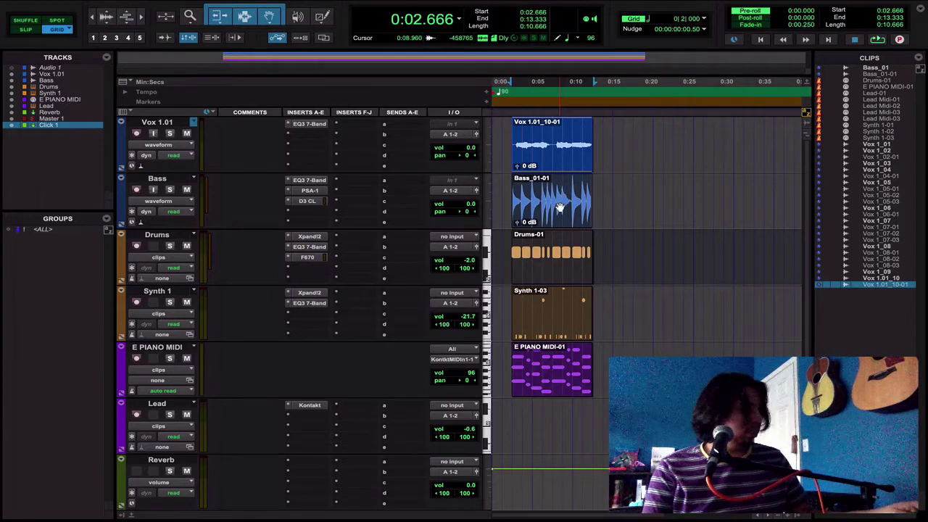
shift+click(560, 208)
shift+click(555, 279)
shift+click(552, 312)
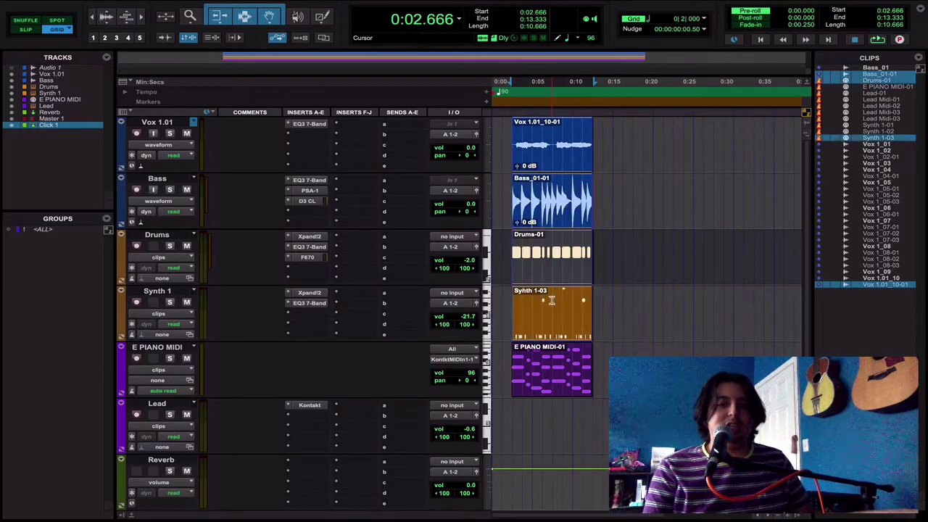
shift+click(541, 368)
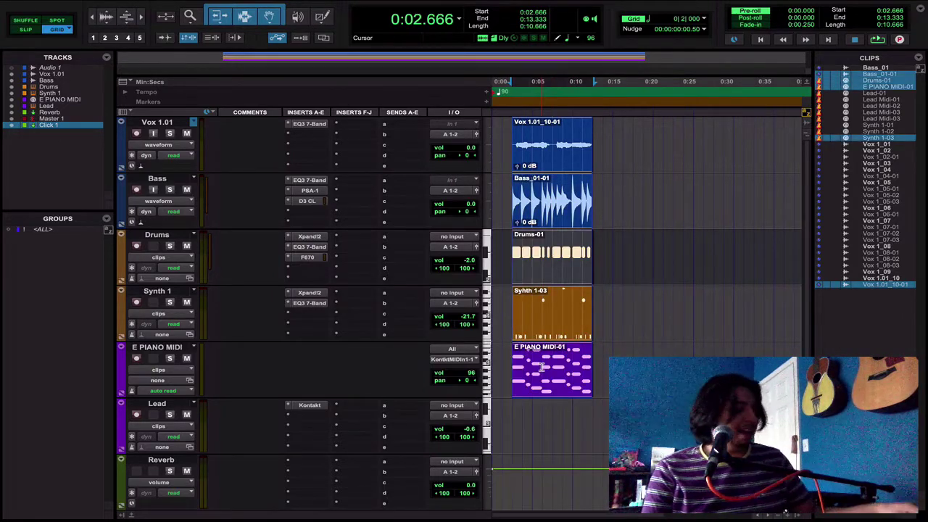
key(ctrl+d)
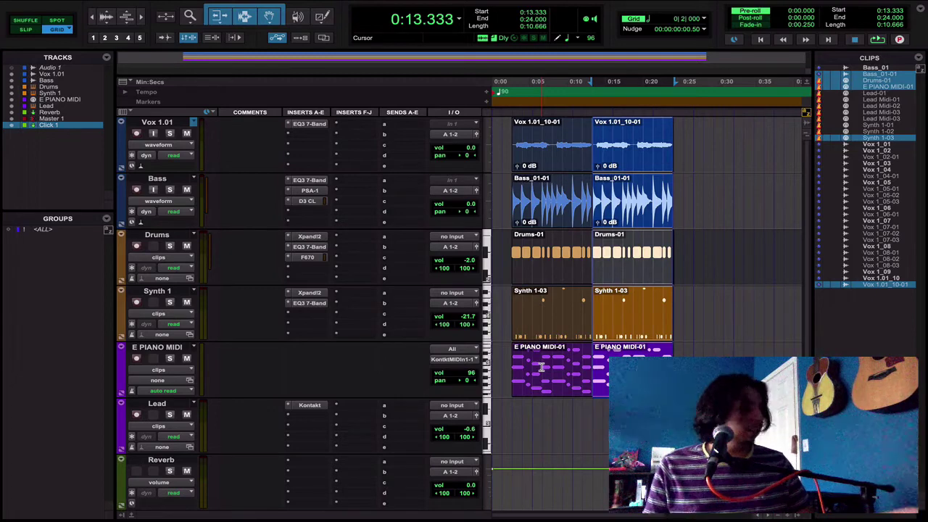
key(ctrl+d)
key(ctrl+d)
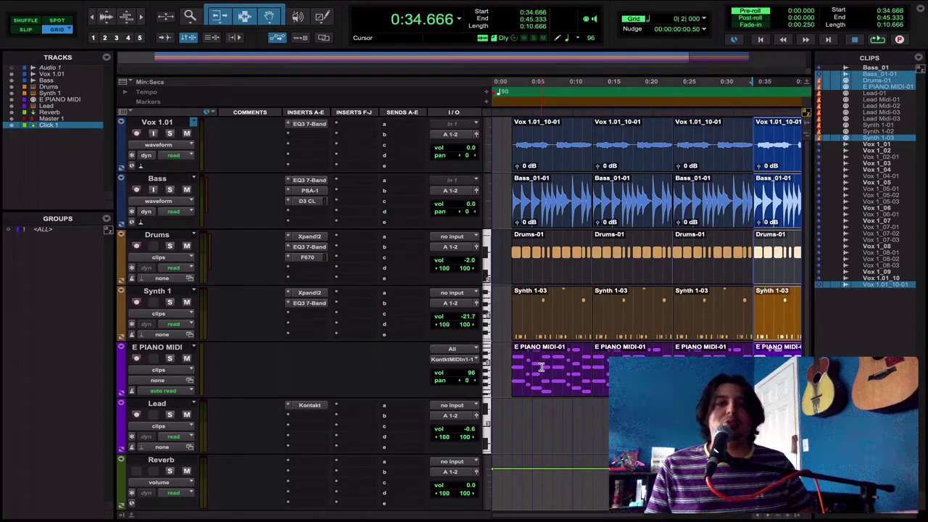
- Duplicate the Drums track once with all its data, inserted after the original, and briefly play the session from the start
key(ctrl+bracketleft)
key(ctrl+bracketright)
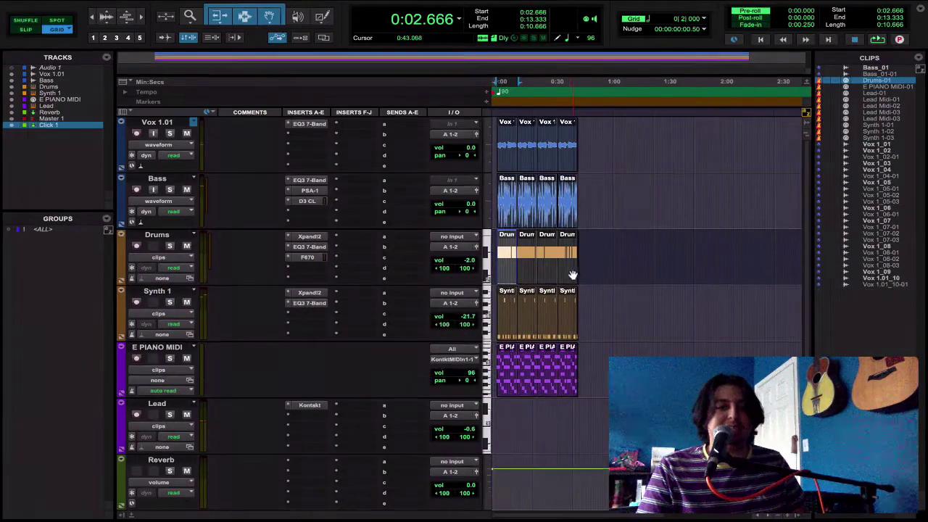
shift+click(572, 274)
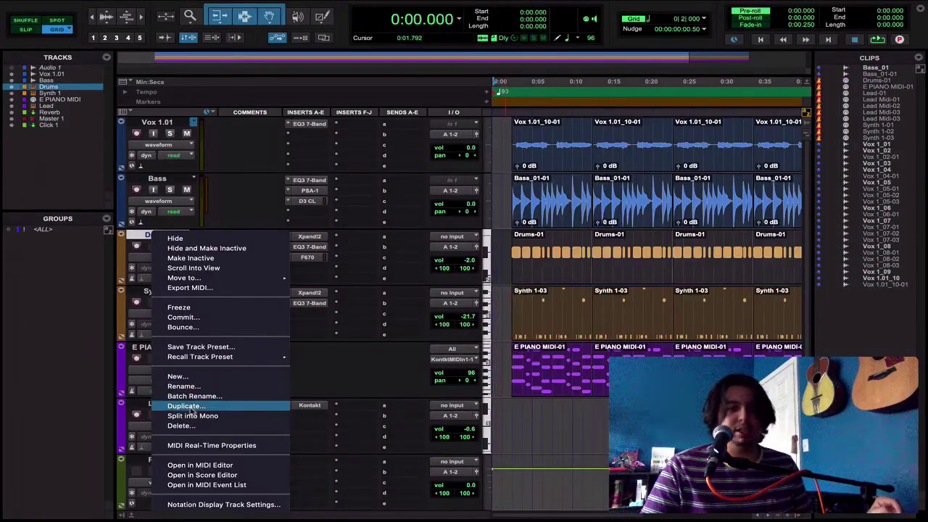
click(239, 403)
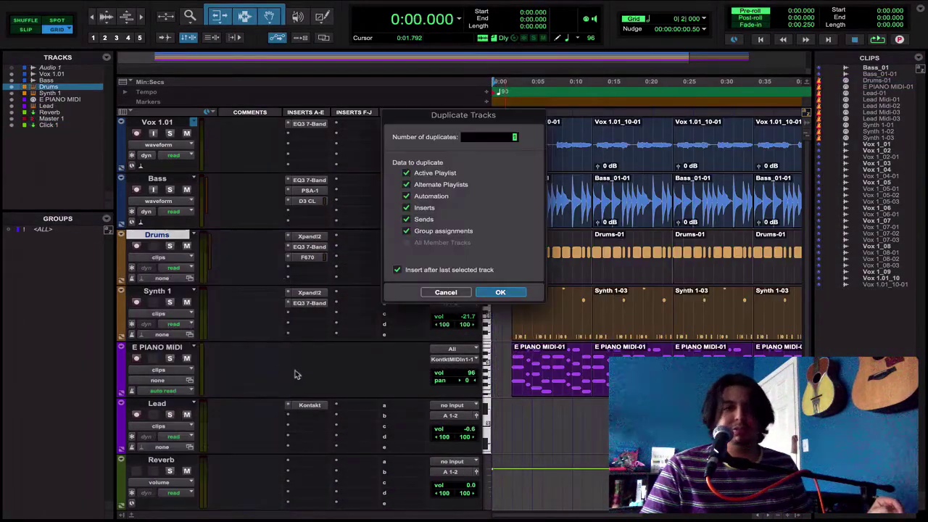
click(500, 293)
key(space)
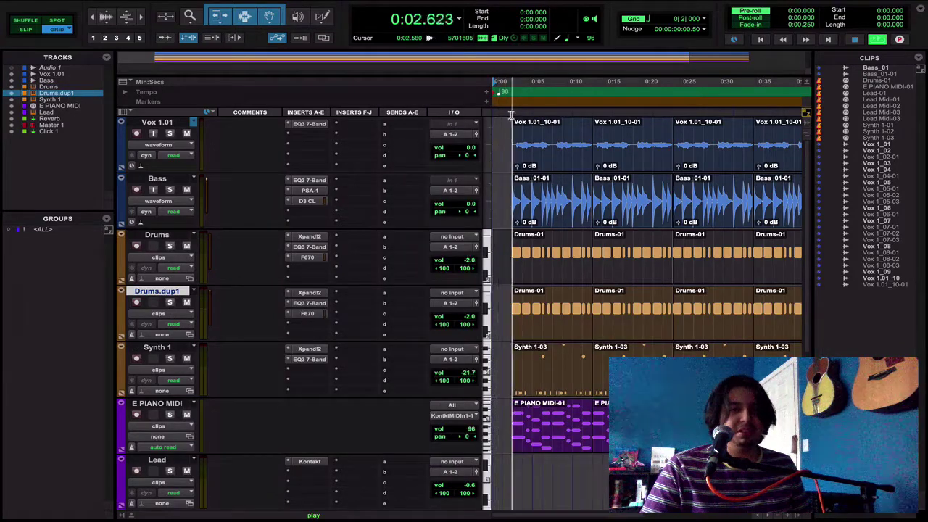
key(space)
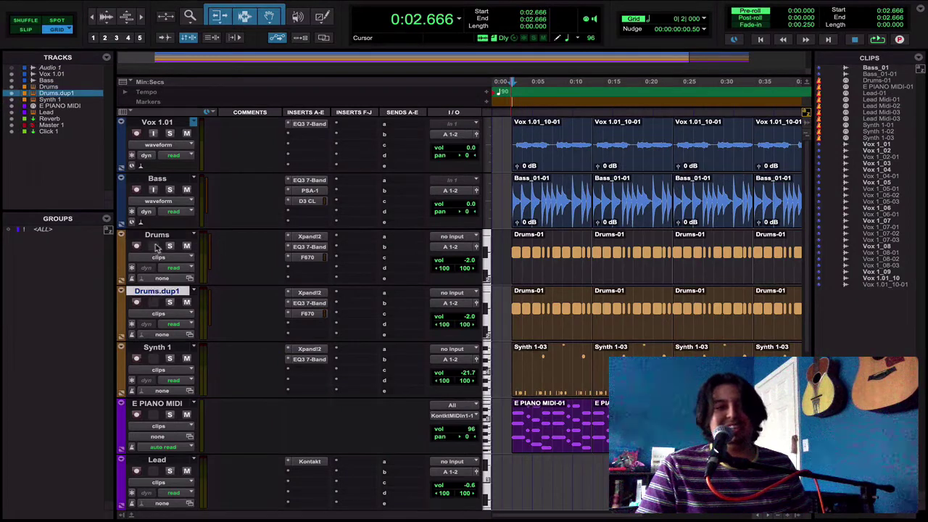
- Mute the original Drums track
click(163, 236)
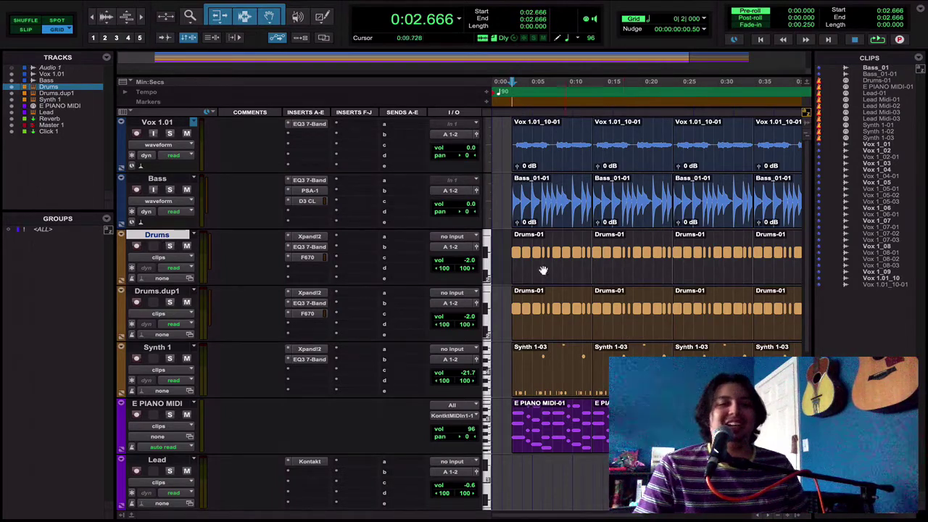
double_click(520, 268)
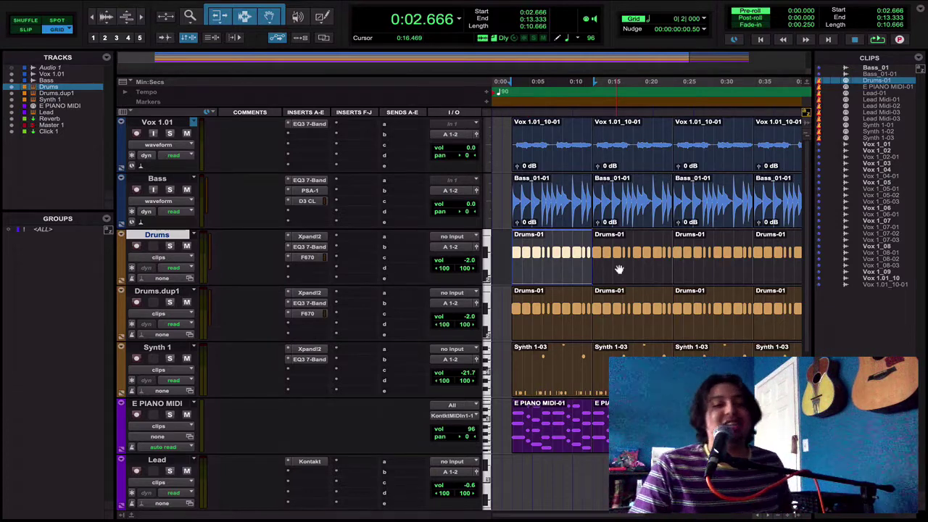
right_click(160, 236)
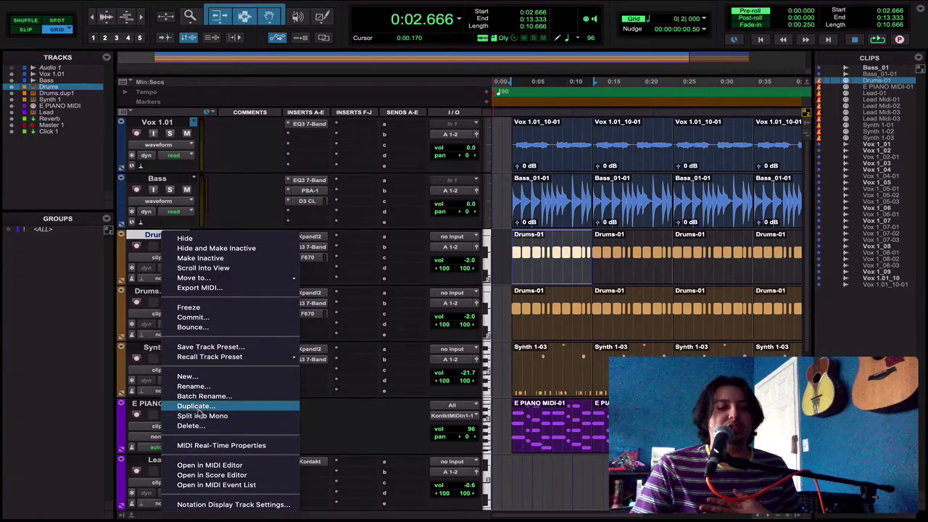
click(158, 234)
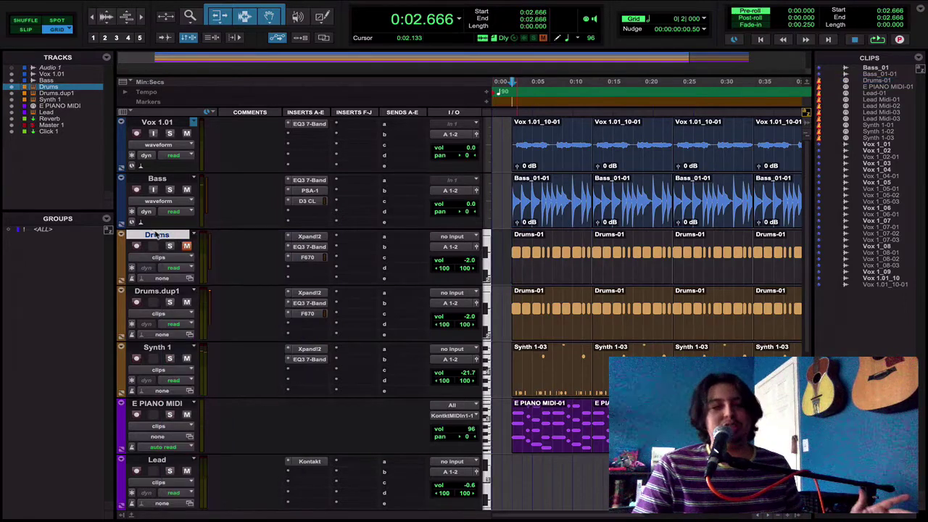
- Hide the original Drums track and make it inactive, keeping the duplicated drum track in the session
right_click(154, 234)
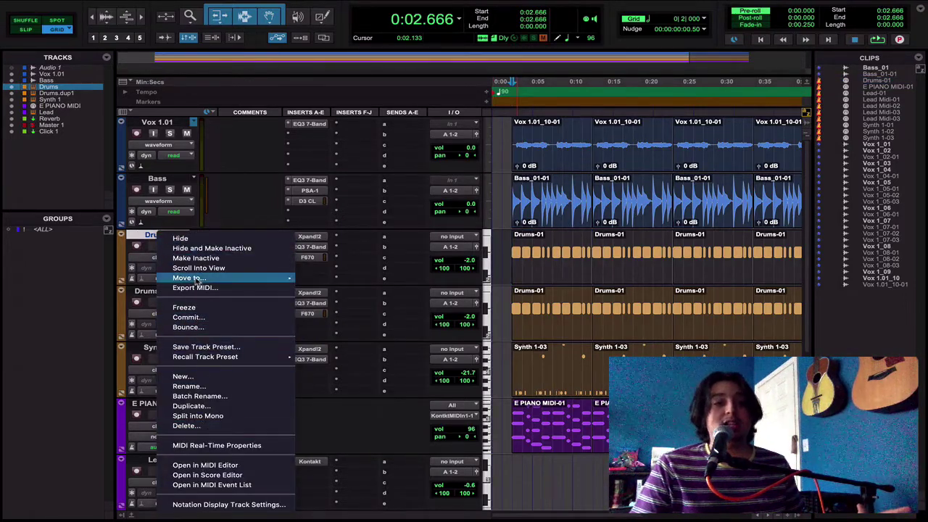
click(192, 250)
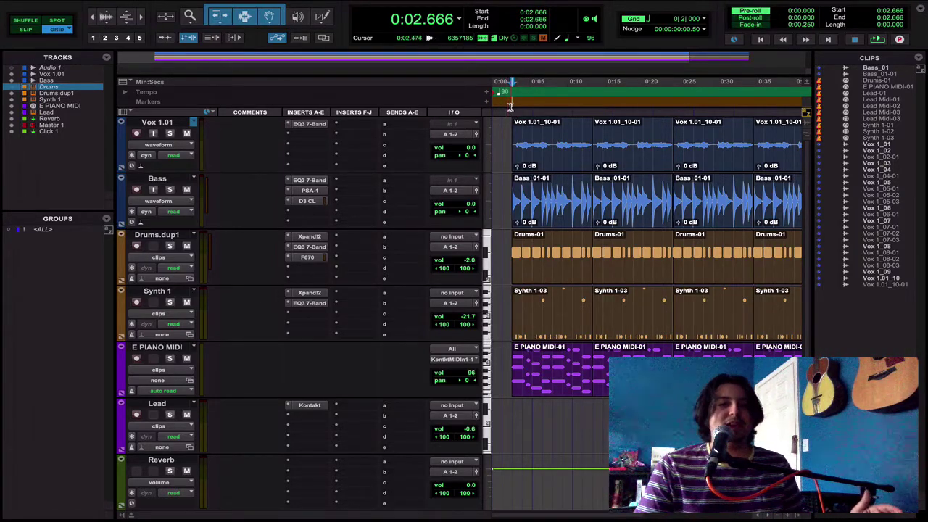
key(super+bracketleft)
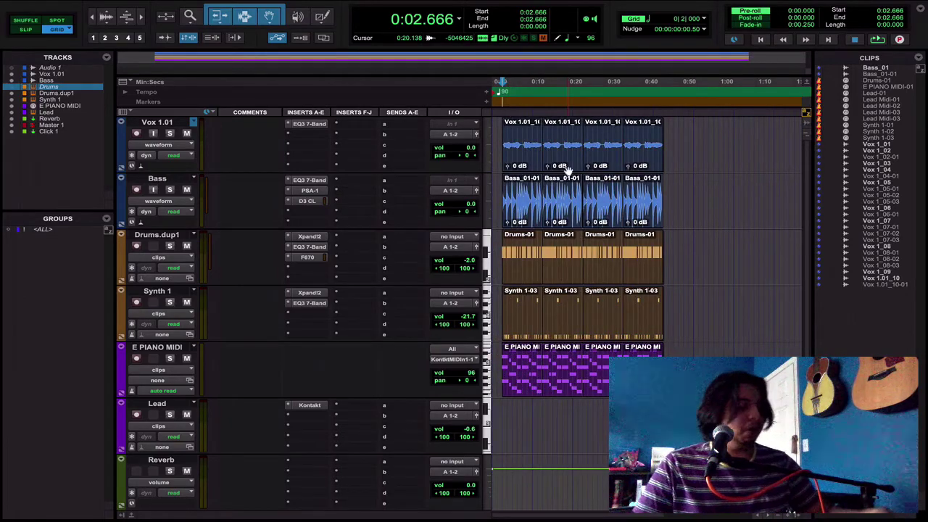
- In the Mix window, select all tracks from Vox 1.01 through Reverb except E PIANO MIDI
key(super+equal)
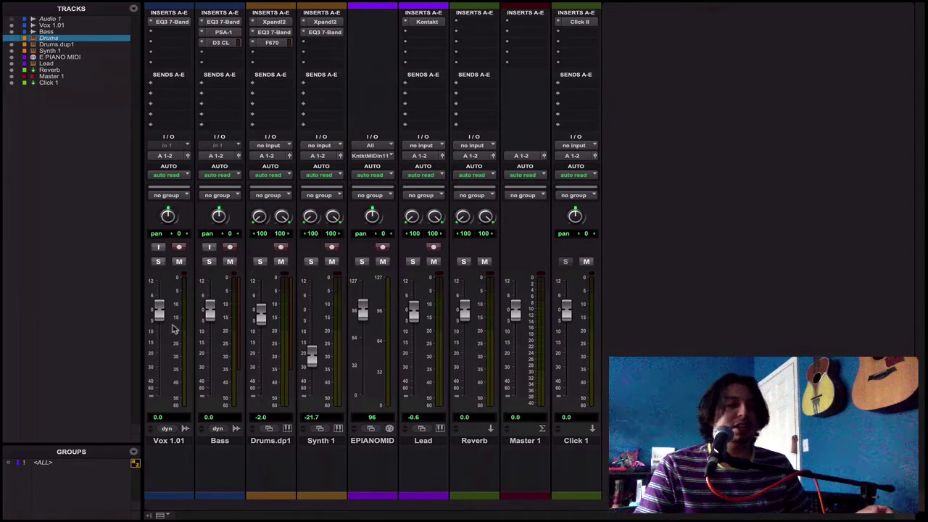
click(169, 441)
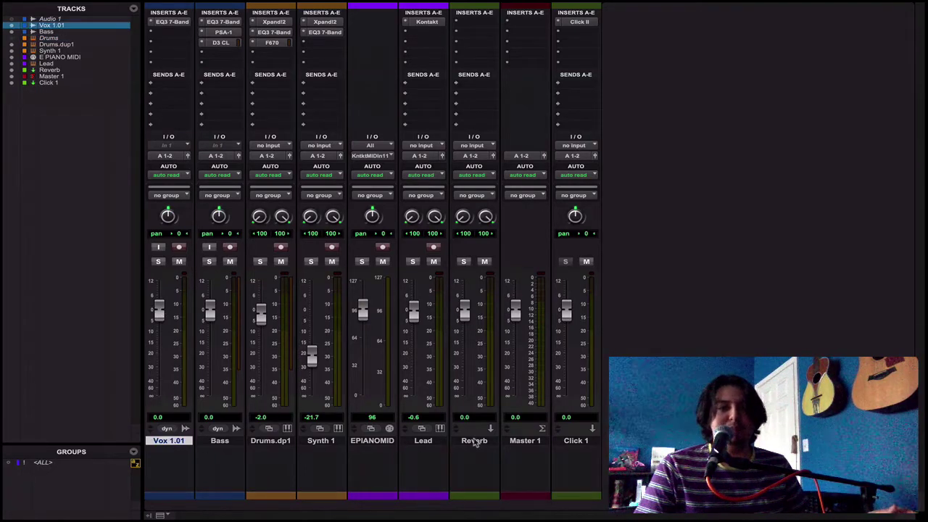
shift+click(475, 441)
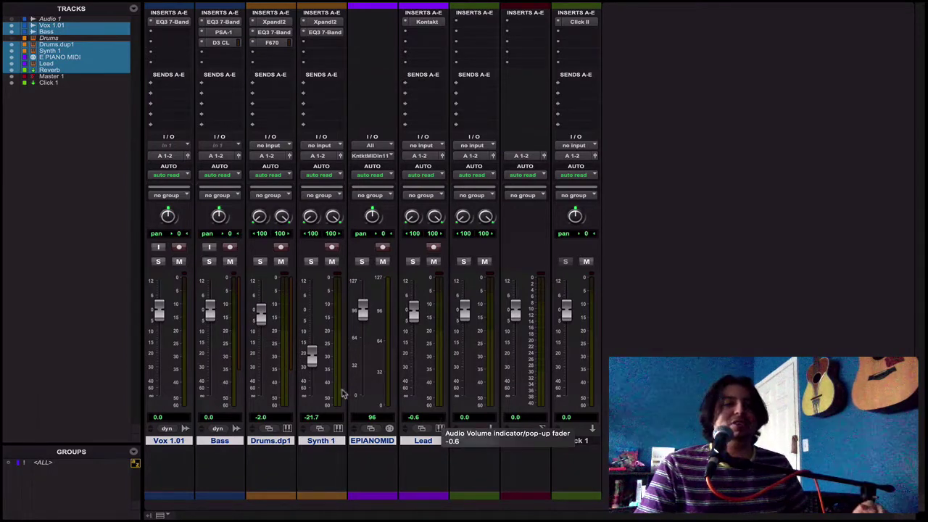
ctrl+click(377, 443)
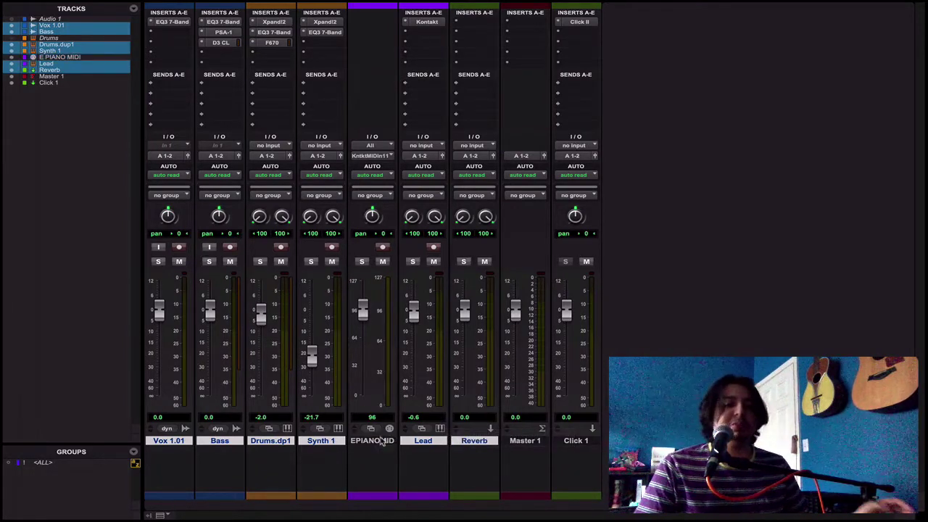
- Pull the faders of Vox 1.01, Bass, Drums.dup1, Synth 1 and Lead all the way down to -∞
drag(158, 314, 158, 396)
drag(210, 310, 210, 397)
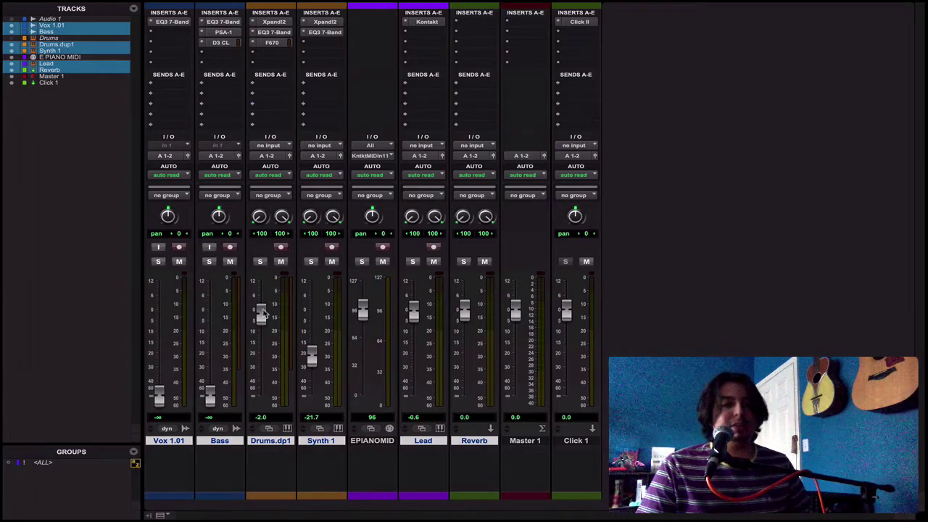
drag(261, 312, 254, 498)
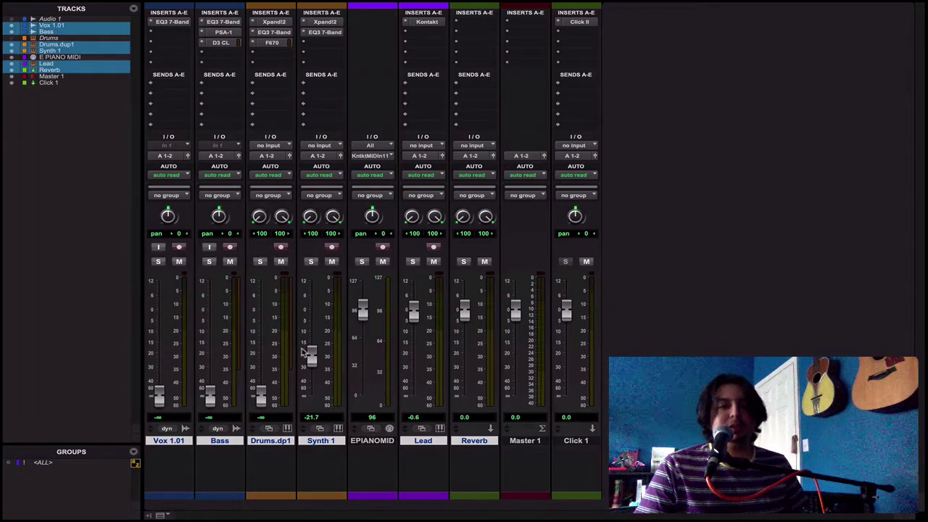
drag(305, 353, 309, 472)
drag(414, 311, 404, 512)
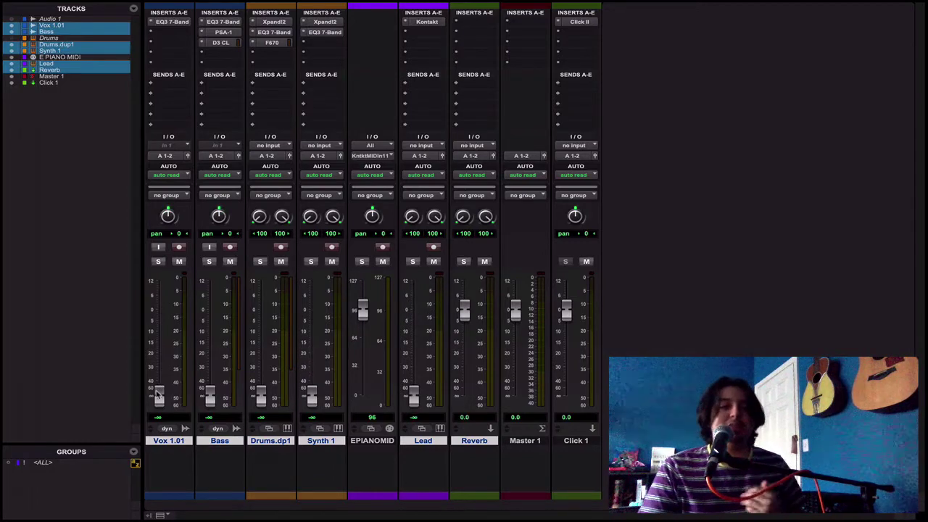
- Try the Vox 1.01 fader at -0.6 dB and -7.8 dB, and return it to -∞
drag(158, 393, 165, 313)
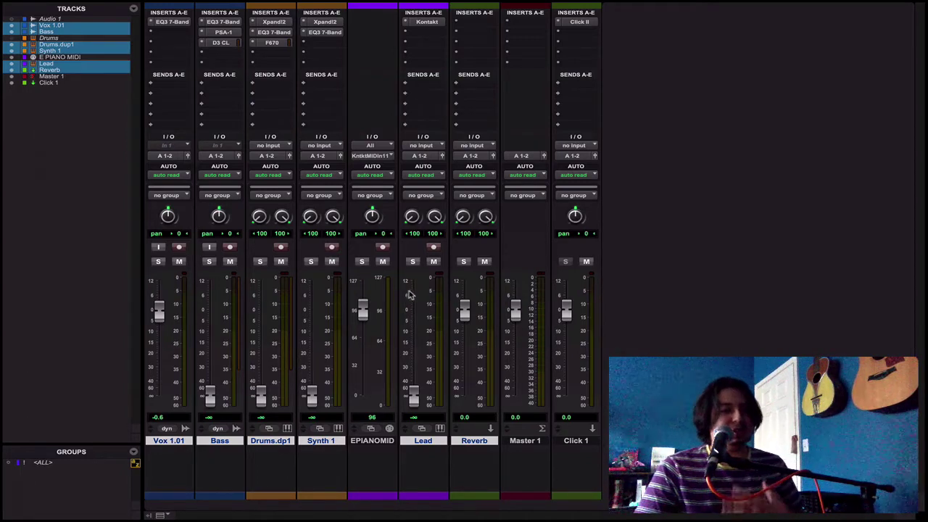
drag(161, 325, 158, 330)
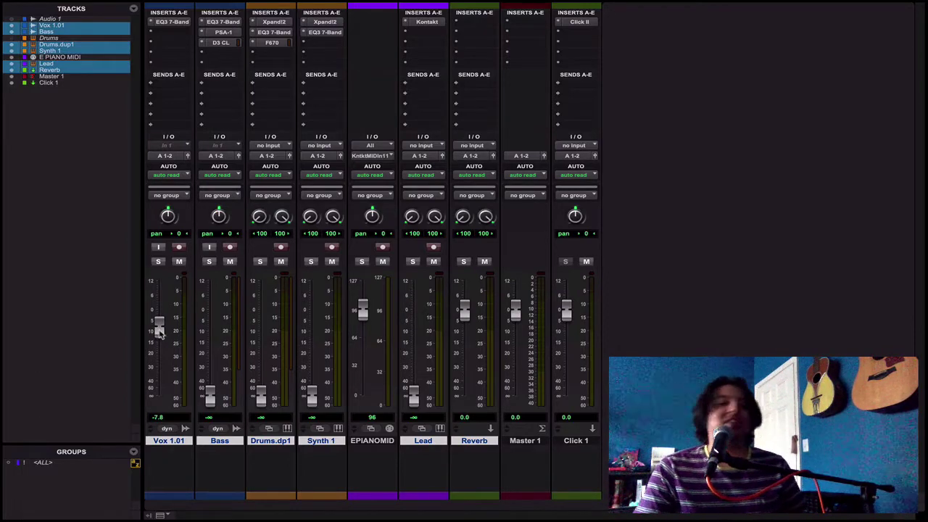
drag(159, 331, 164, 459)
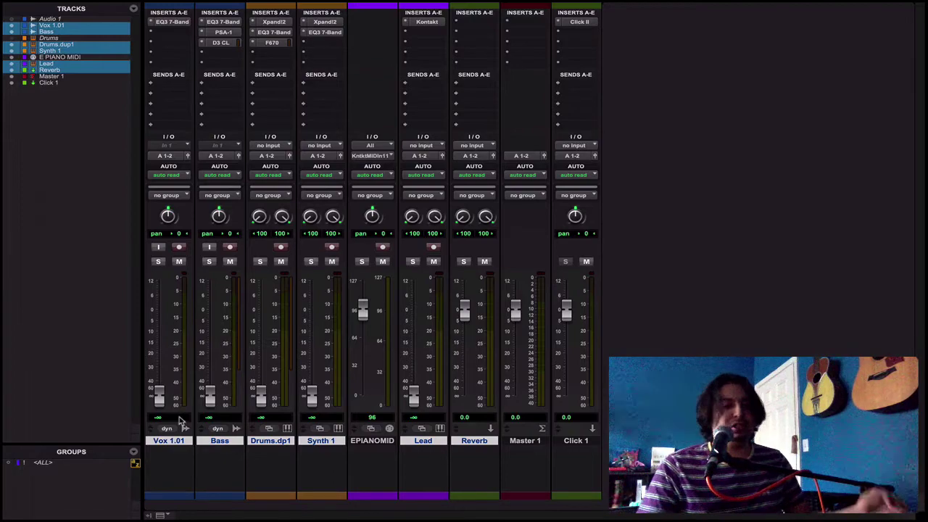
- Select only the E PIANO MIDI track in the Edit window and return to the Mix window
key(ctrl+equal)
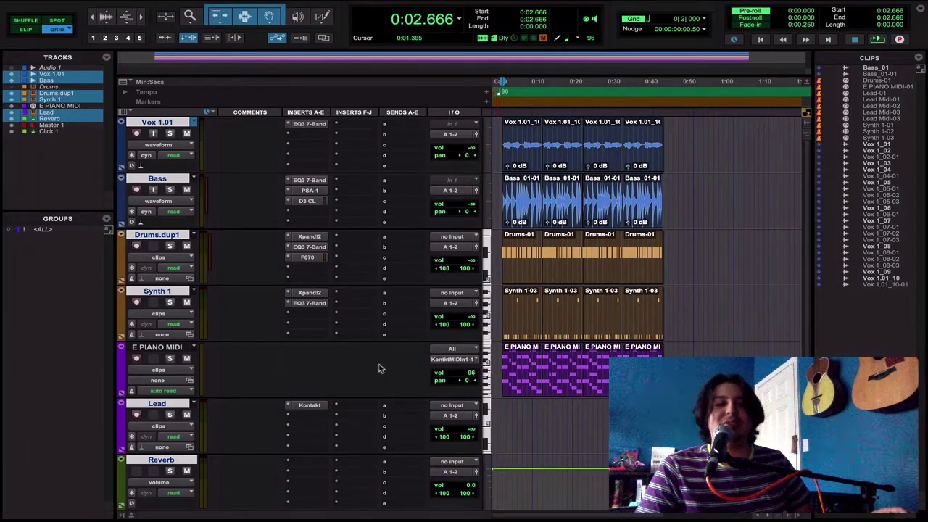
click(158, 350)
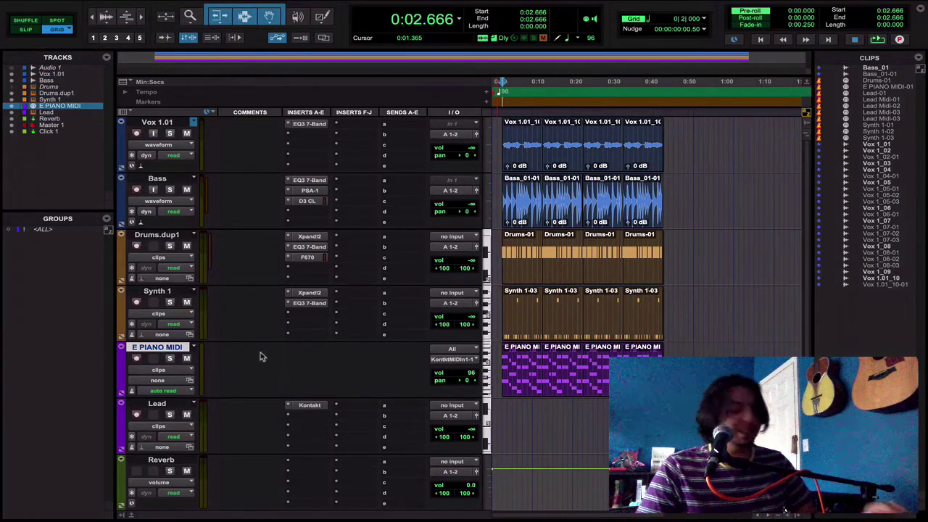
key(ctrl+equal)
- Start playback and rebalance the faders: Vox 1.01 at -2.2, Bass -4.6, Drums.dup1 -2.2, Synth 1 -16.6 and Lead -1.1 dB
key(space)
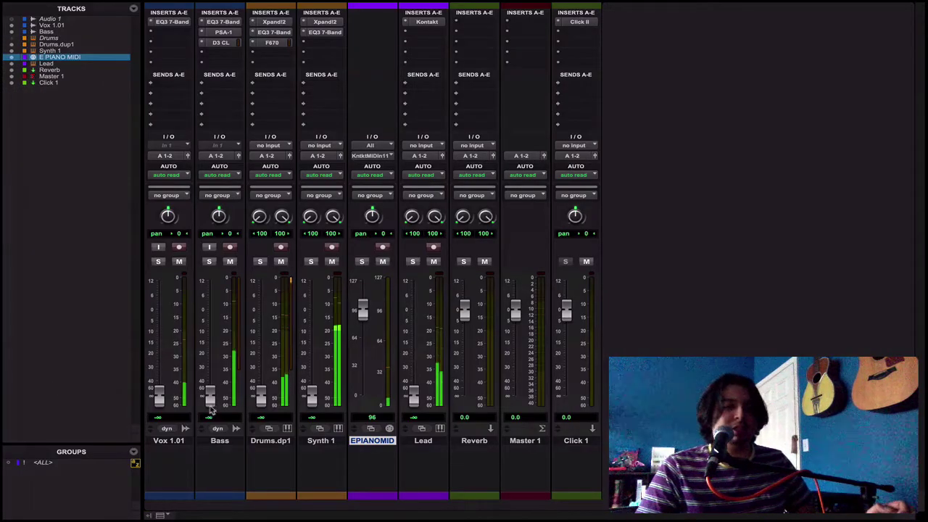
drag(209, 395, 212, 332)
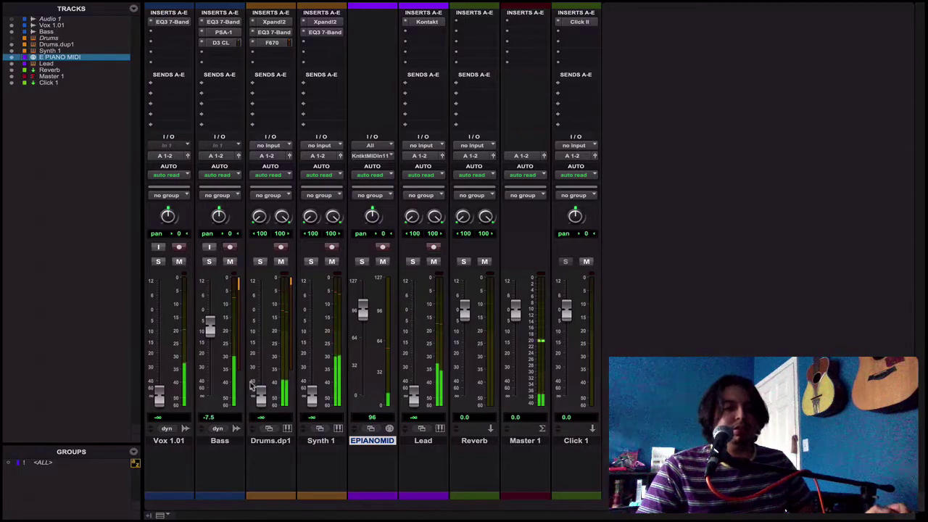
drag(261, 395, 266, 311)
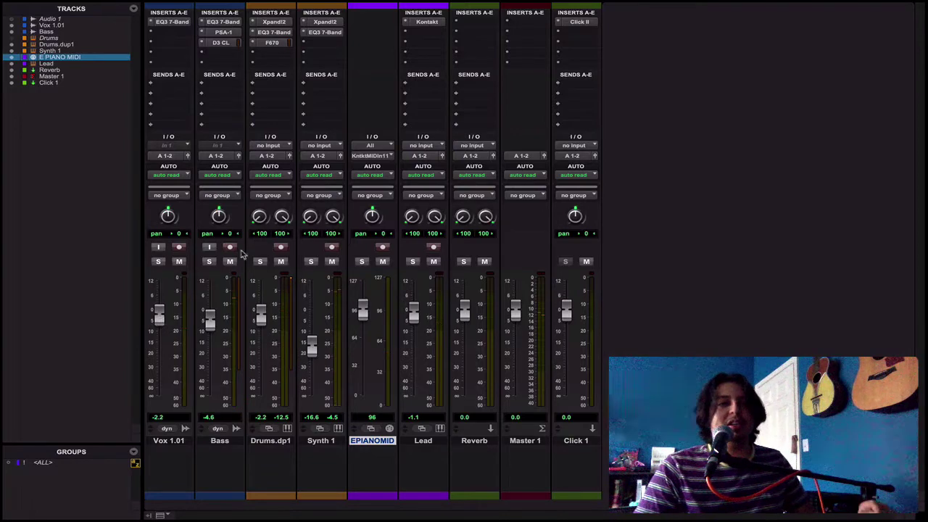
- Browse the Avid and AIR Music Technology plug-ins available for the second insert of Vox 1.01 without adding one
click(161, 37)
click(154, 37)
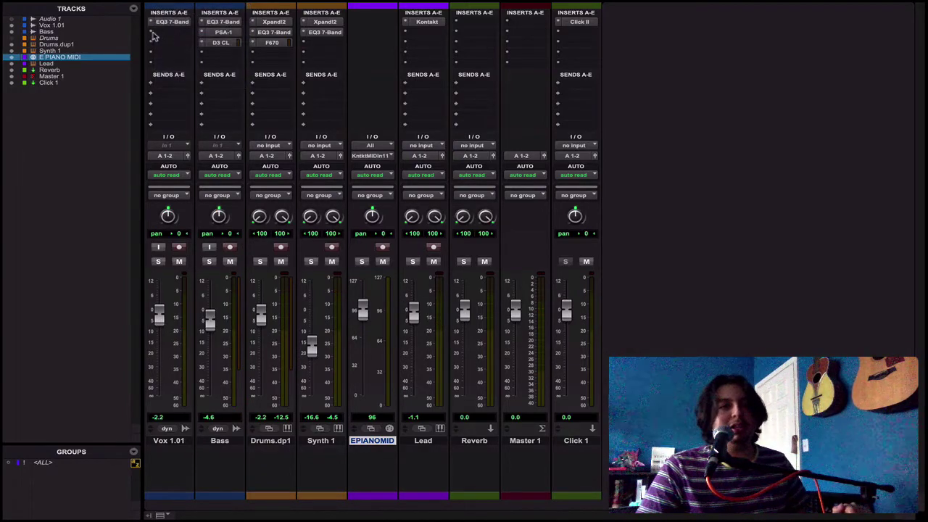
click(166, 37)
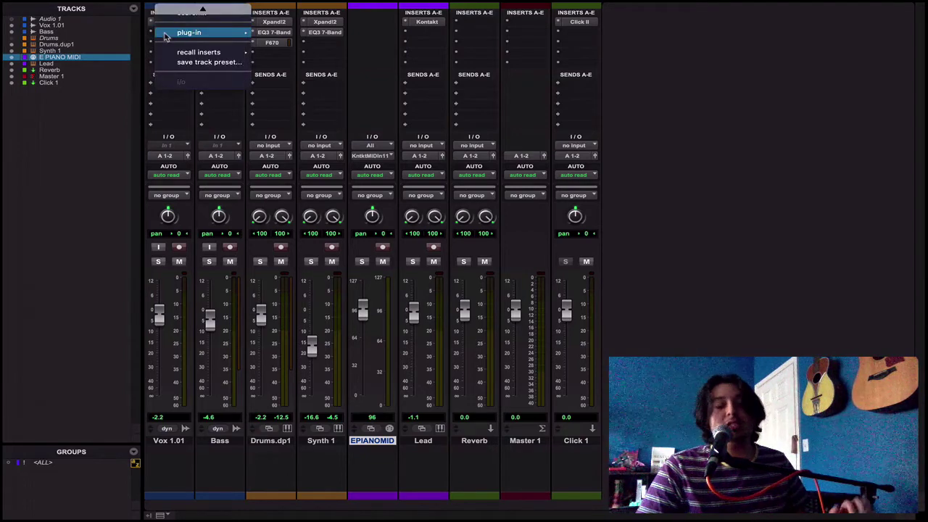
mouse_move(182, 36)
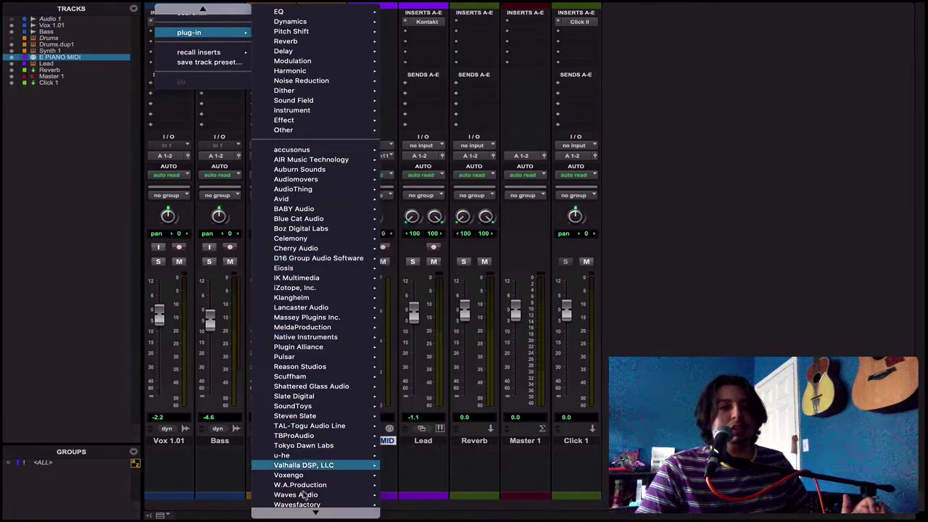
mouse_move(296, 201)
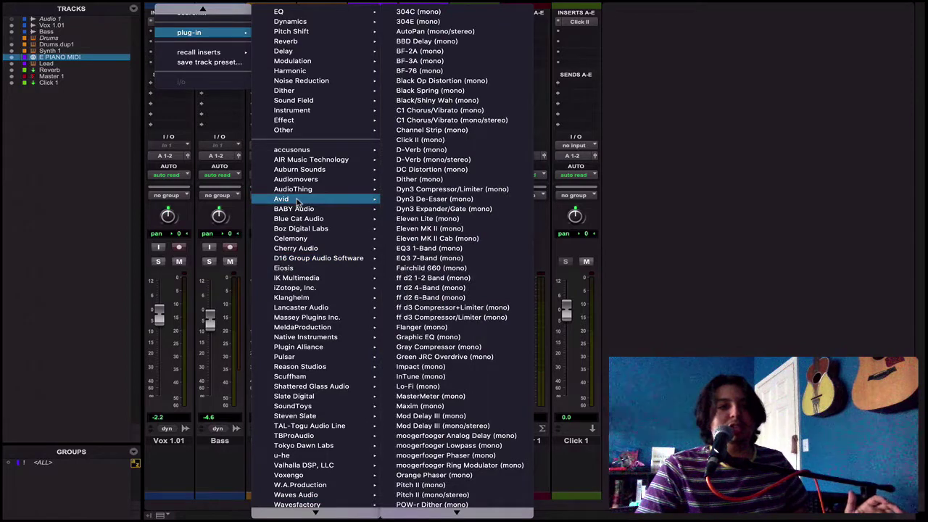
mouse_move(298, 161)
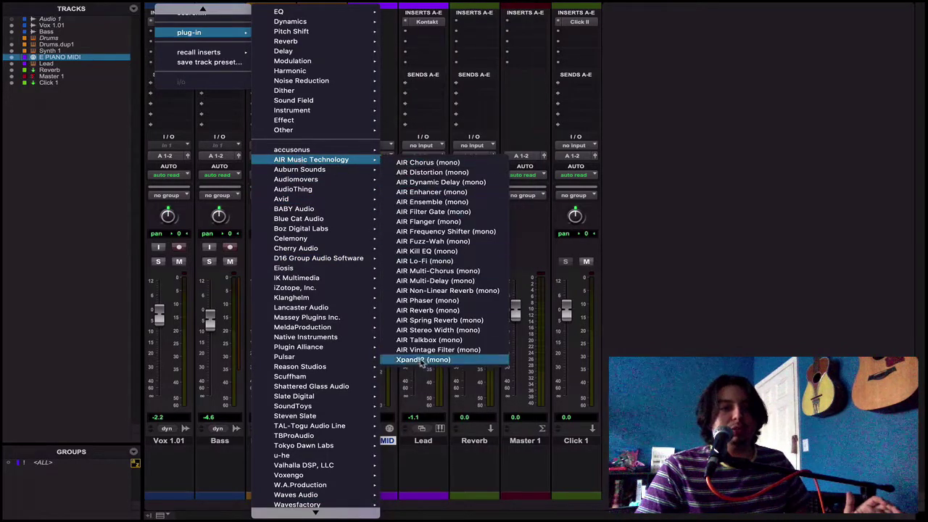
click(171, 37)
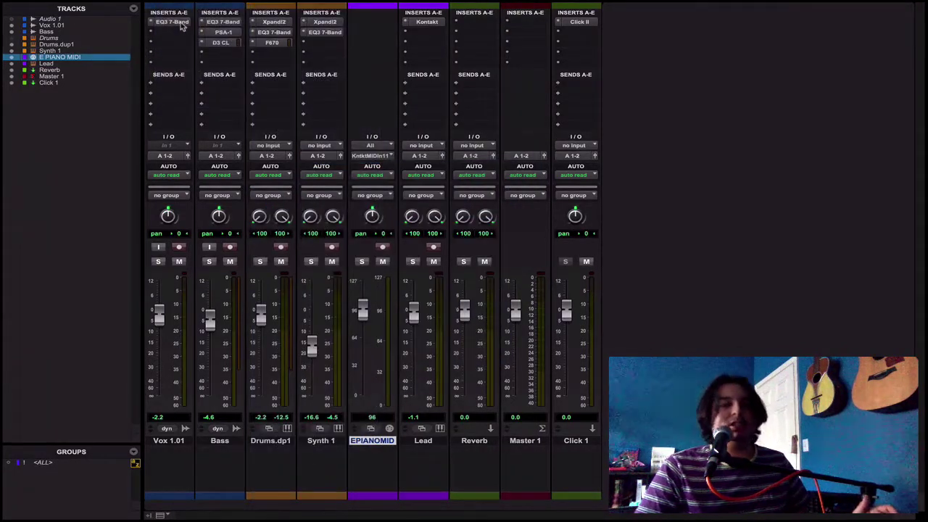
- Examine the EQ3 7-Band settings on the Vox 1.01 and Bass tracks
click(180, 24)
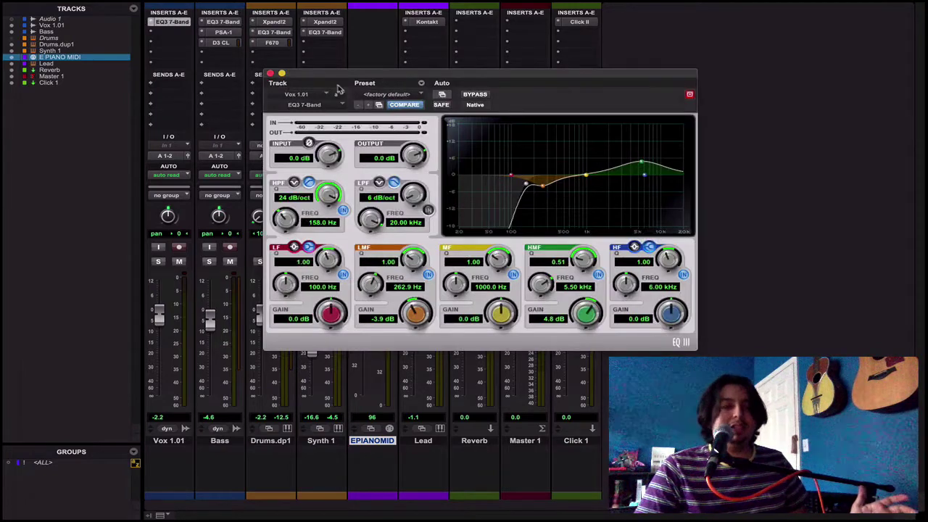
click(270, 73)
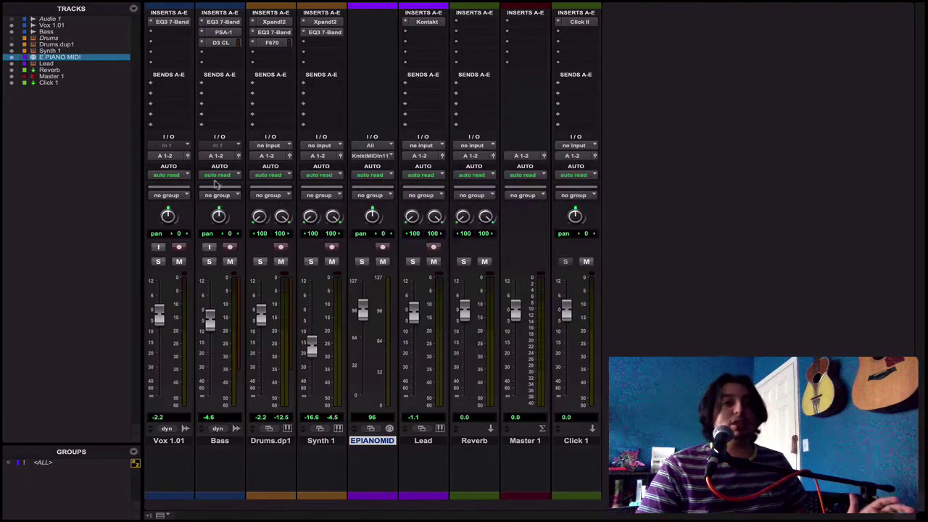
click(222, 22)
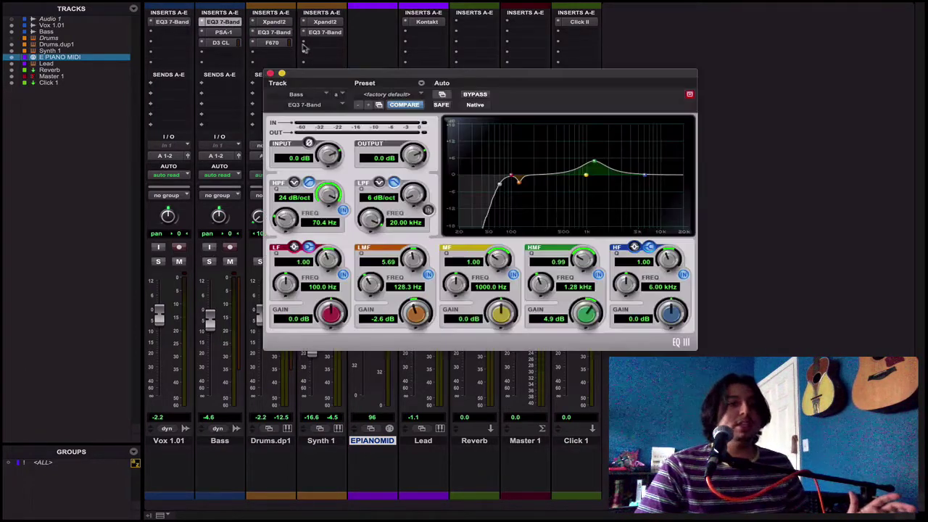
click(223, 22)
- Review the SansAmp PSA-1 and D3 CL plug-ins on the Bass track and close their windows
click(223, 33)
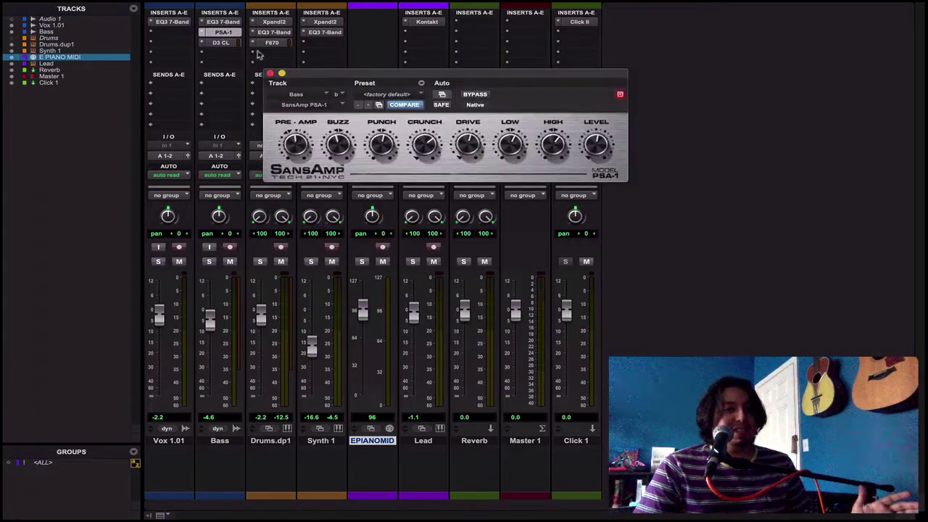
drag(361, 76, 380, 19)
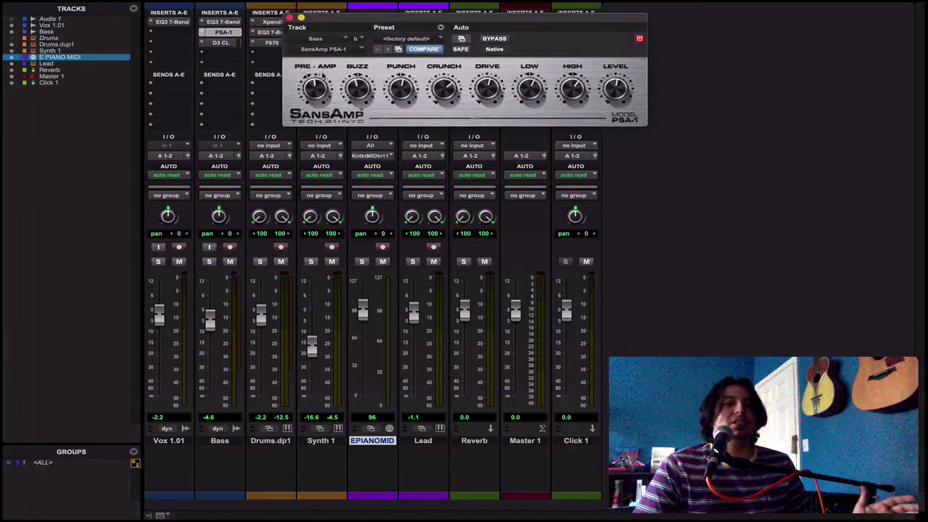
click(289, 17)
click(221, 42)
click(289, 16)
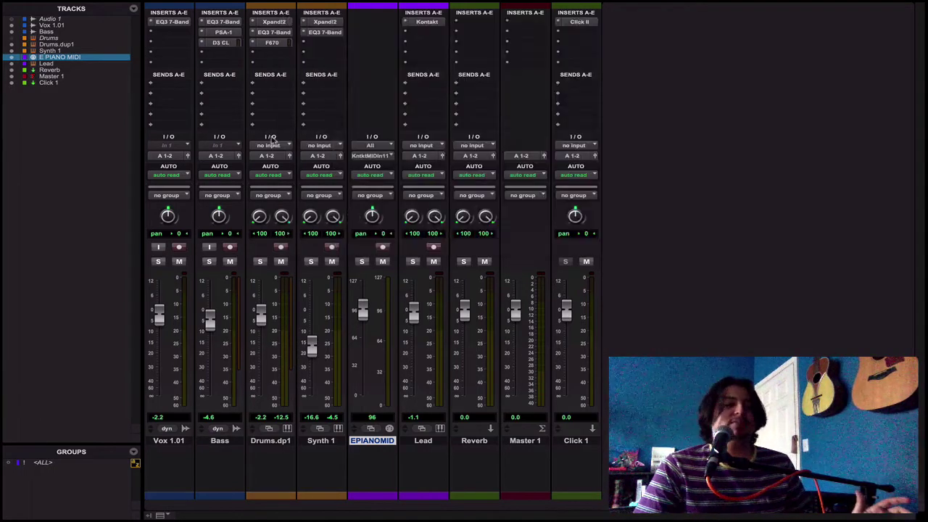
- Check the Xpand!2 instrument patches on the Drums.dup1 and Synth 1 tracks and close both plug-in windows
click(276, 32)
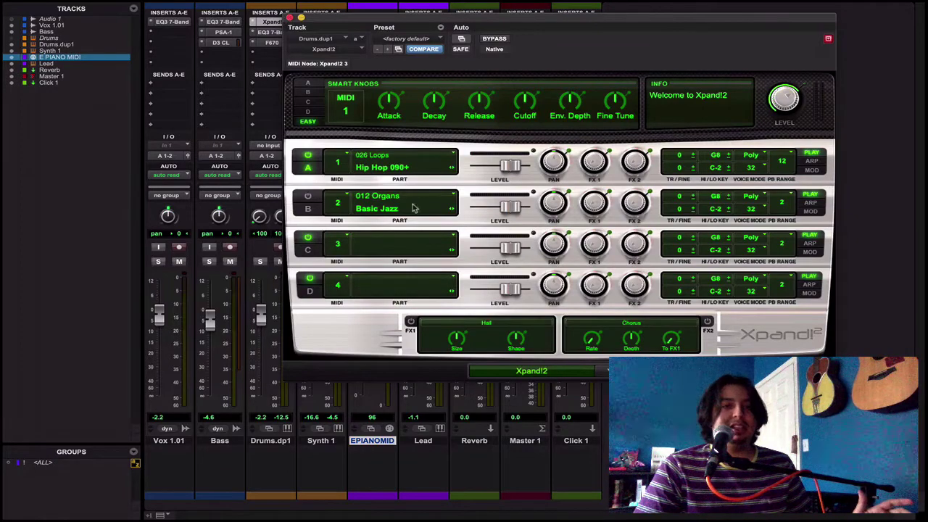
click(290, 17)
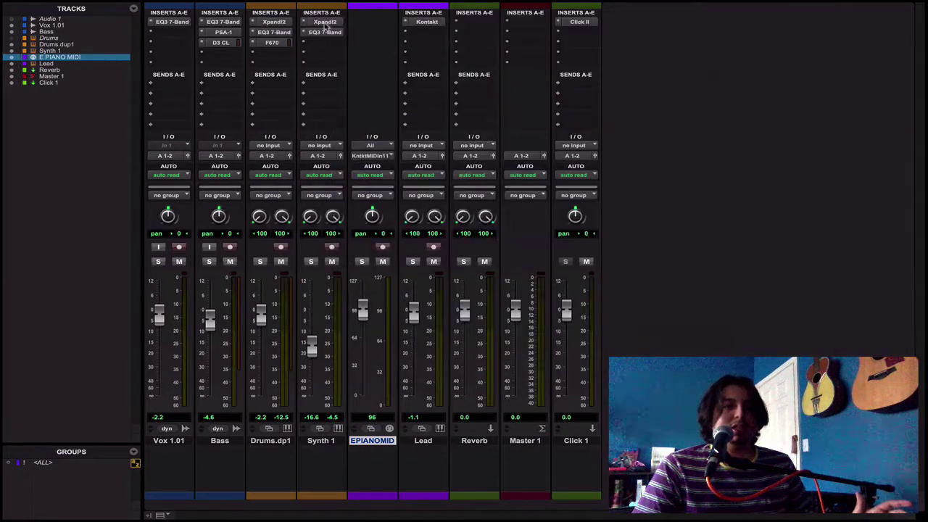
click(325, 22)
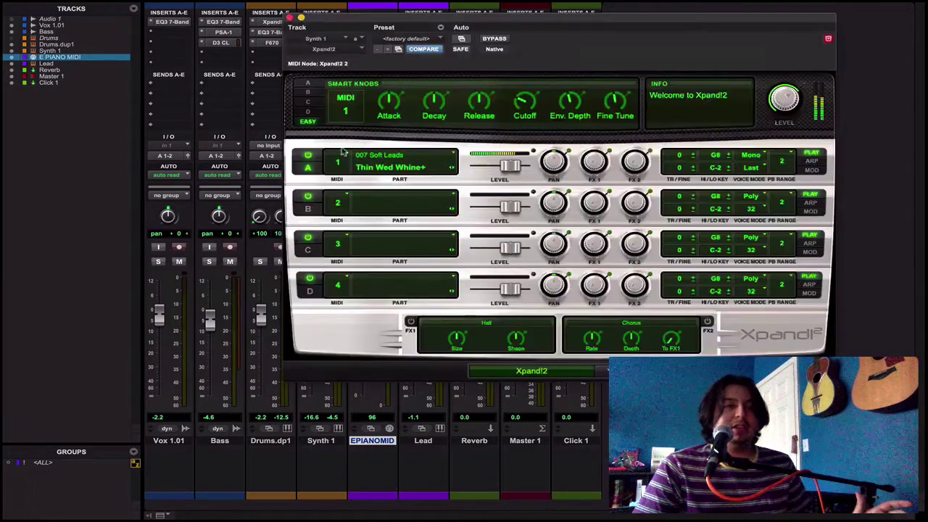
click(290, 17)
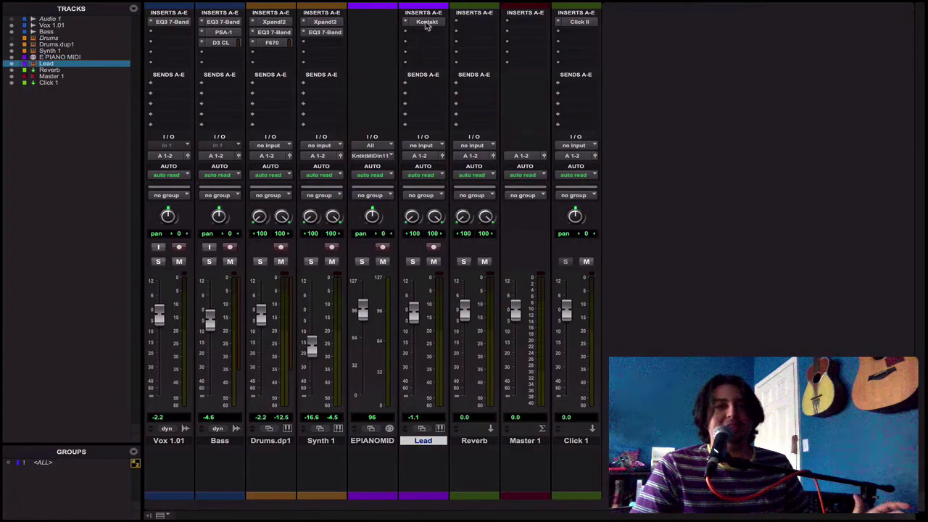
- Inspect the Hybrid Keys instrument and its controls in the Lead track's Kontakt plug-in, and close it
click(427, 23)
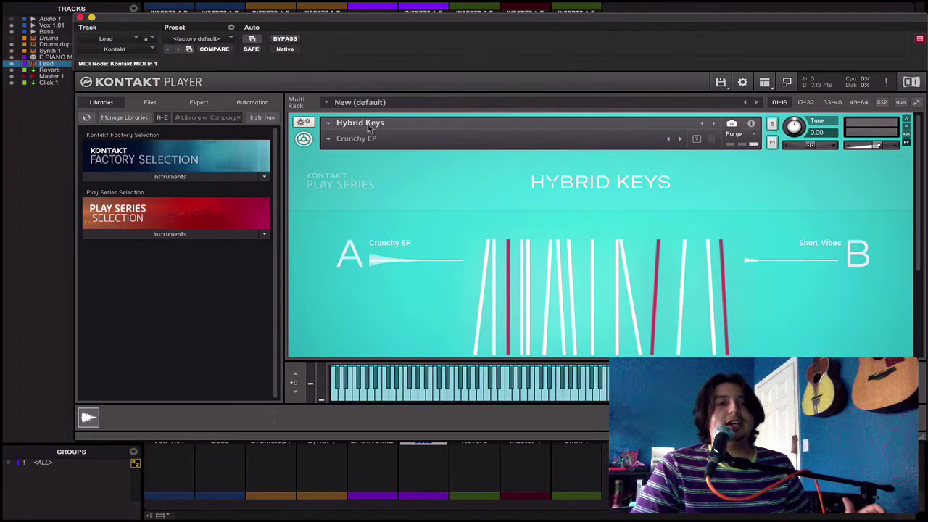
scroll(455, 204, down, 3)
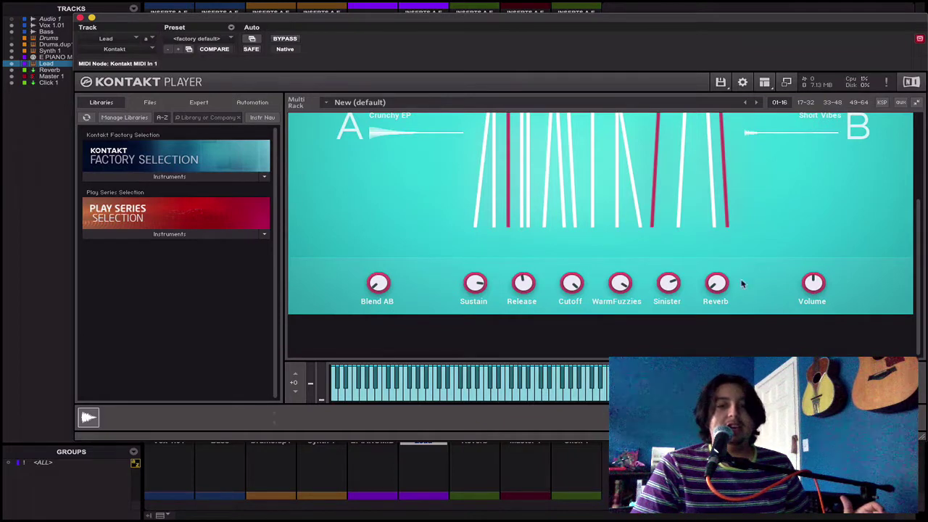
click(79, 17)
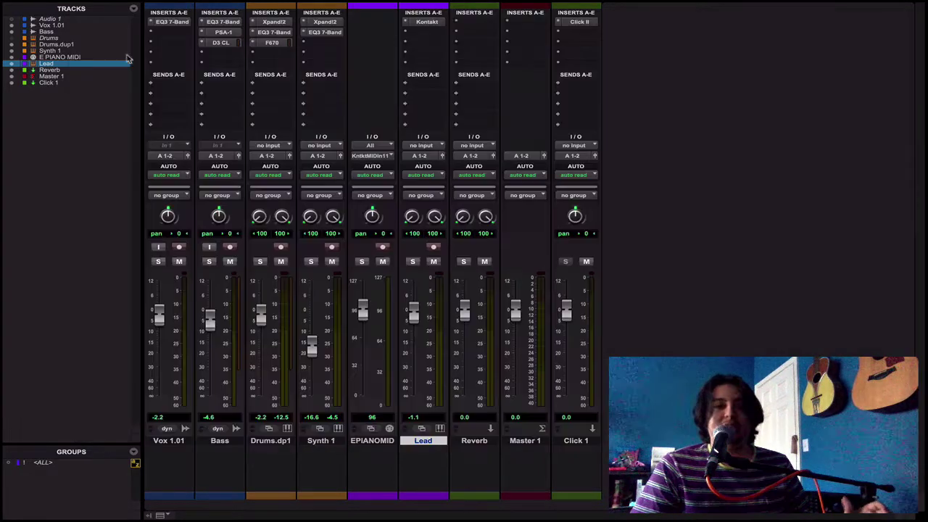